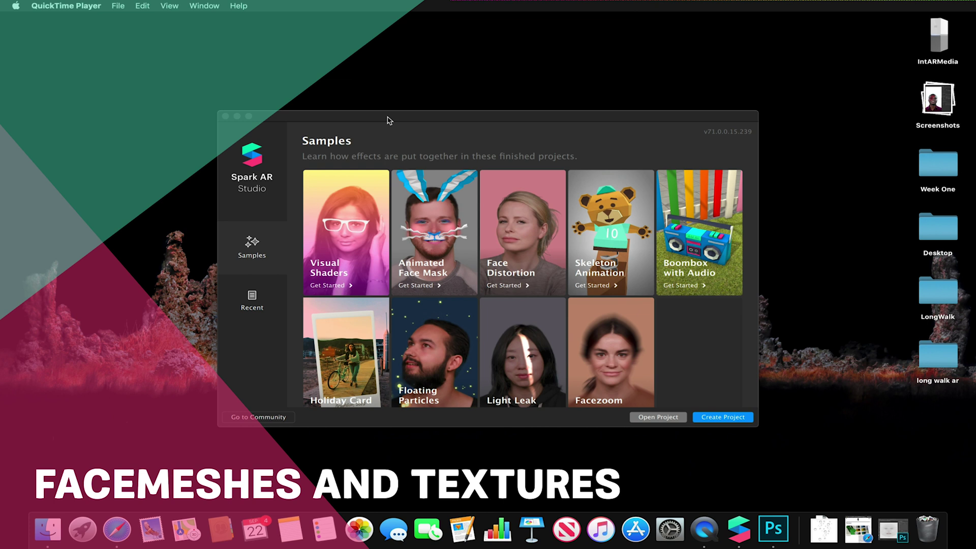
- Create a new folder on the desktop and name it with the owner's initial and surname
right_click(703, 64)
click(734, 65)
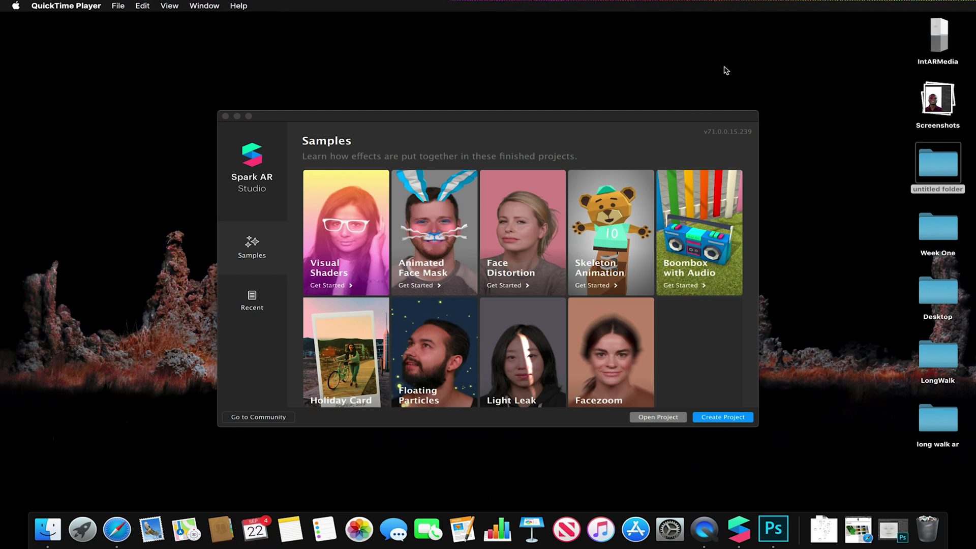
right_click(923, 174)
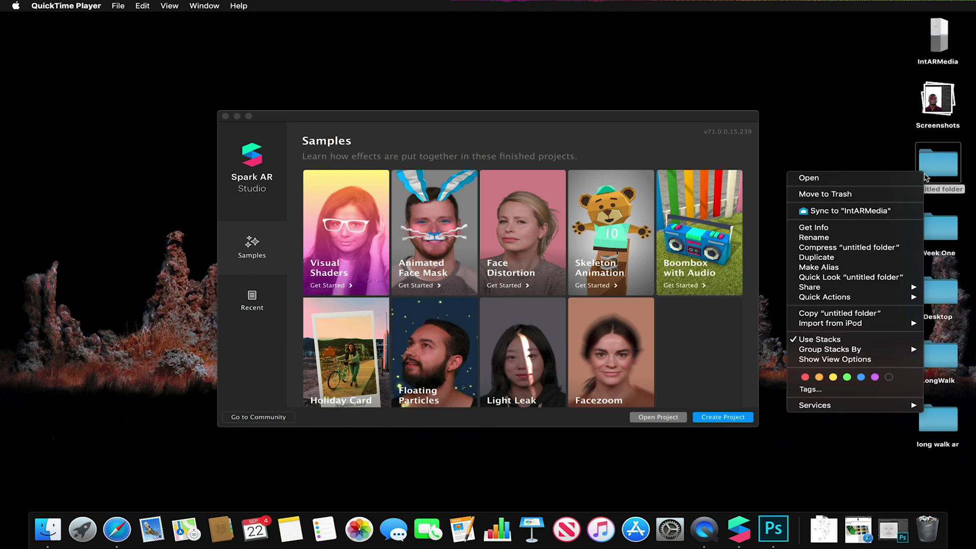
click(866, 237)
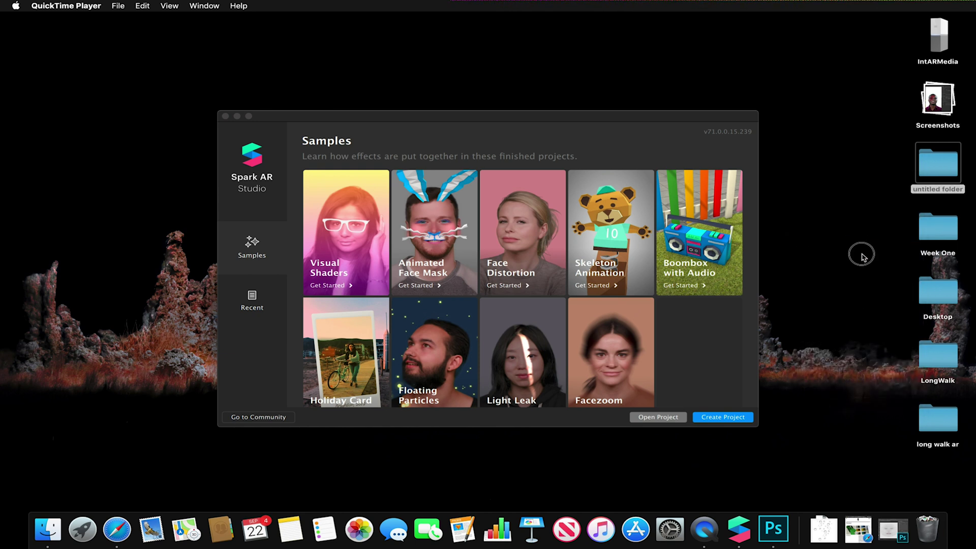
right_click(929, 192)
click(849, 256)
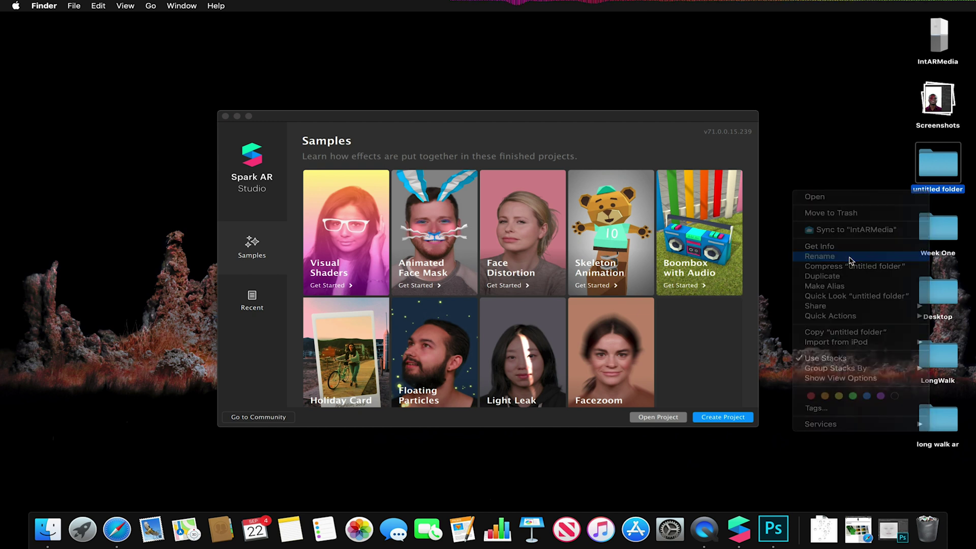
text(Sfisher)
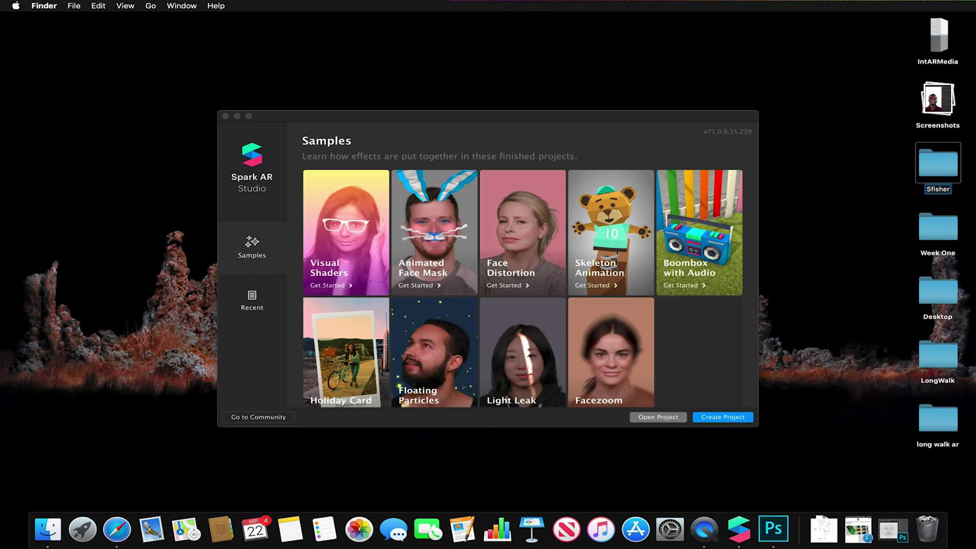
key(Return)
- Switch to Spark AR Studio, create a new blank project and enlarge its window to fill the screen
click(592, 126)
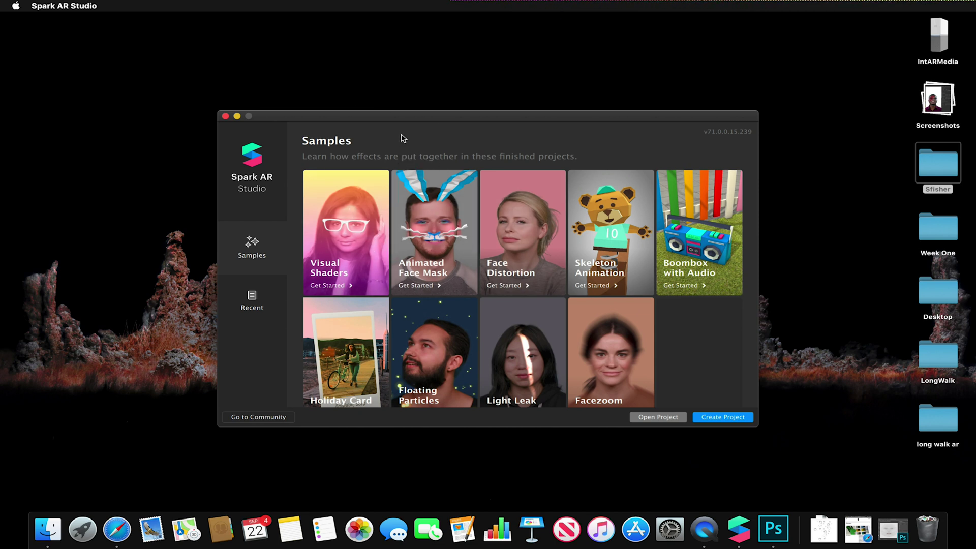
click(733, 418)
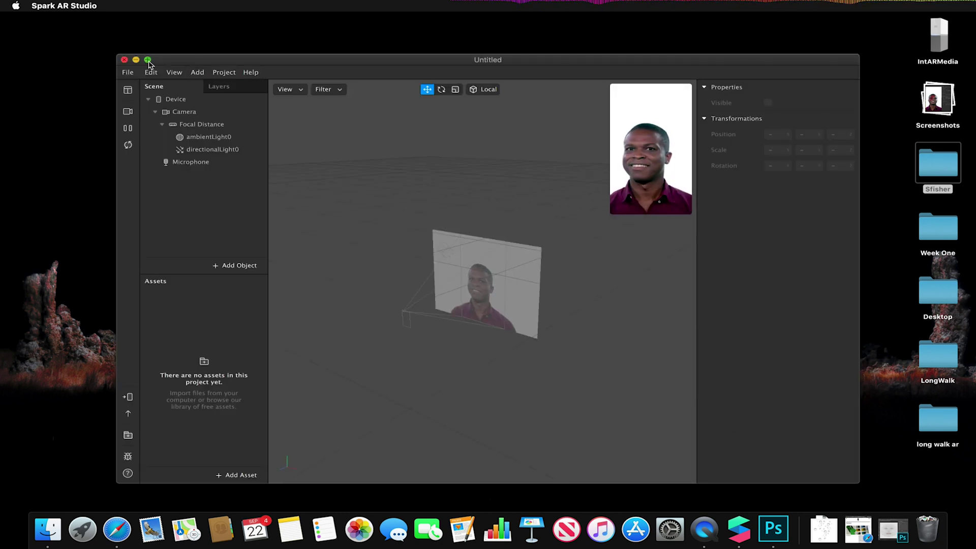
click(147, 60)
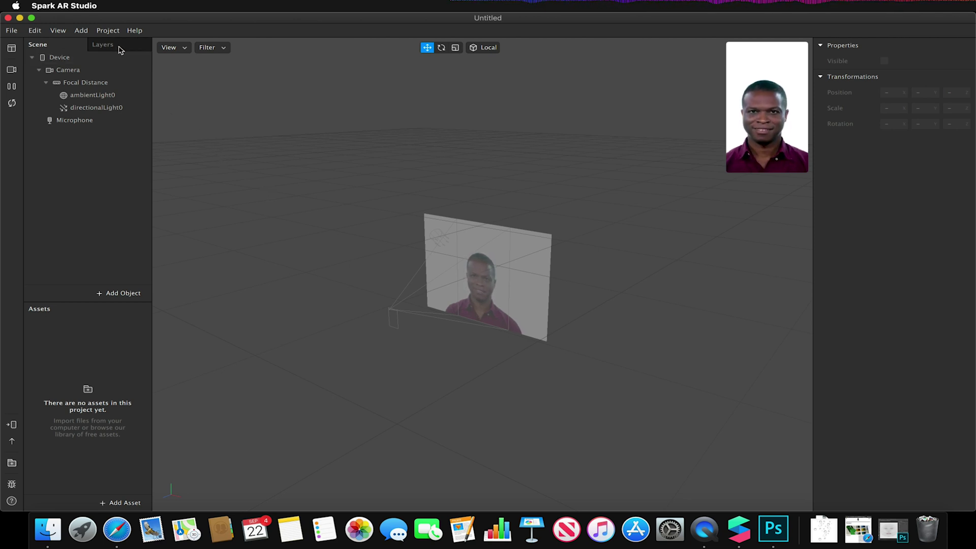
- Exclude Instagram from the project's target platforms, keeping only Facebook selected
click(107, 31)
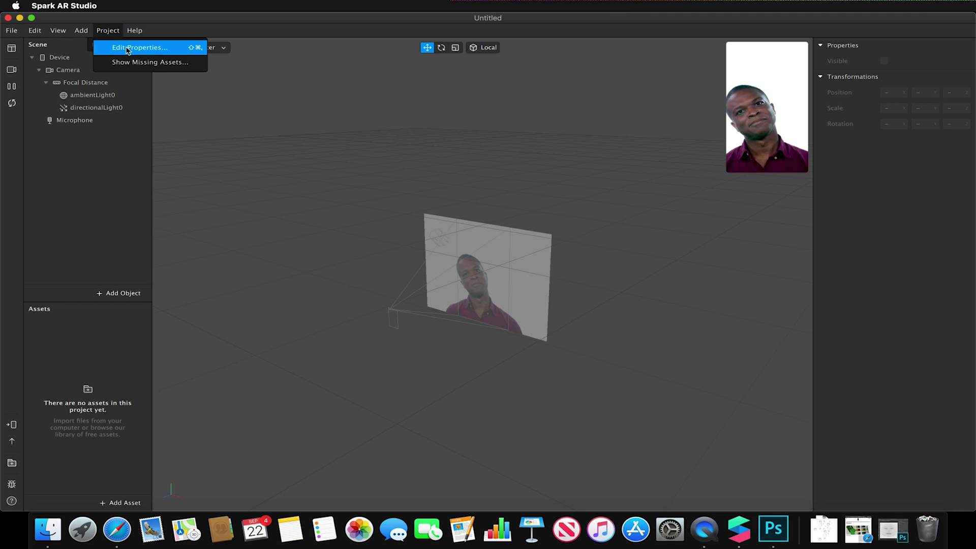
click(126, 48)
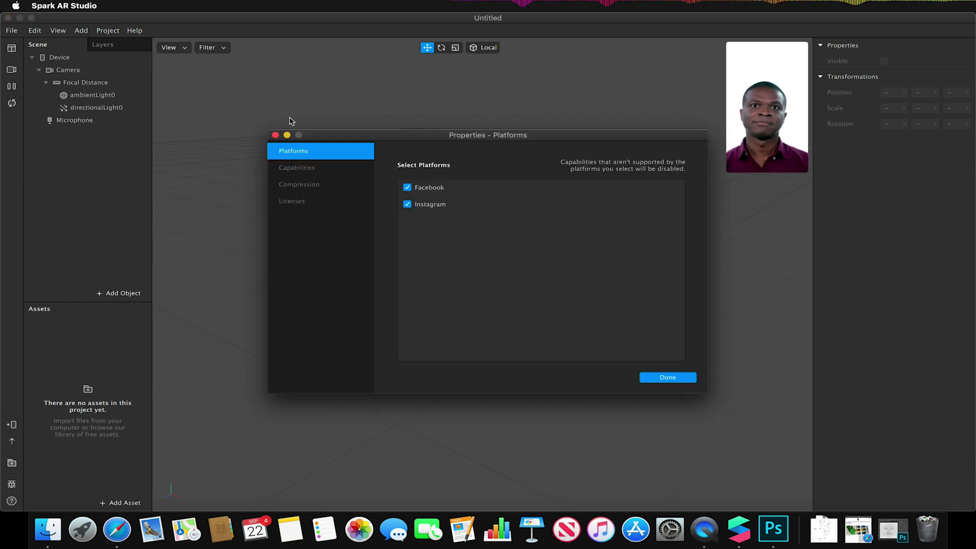
click(407, 204)
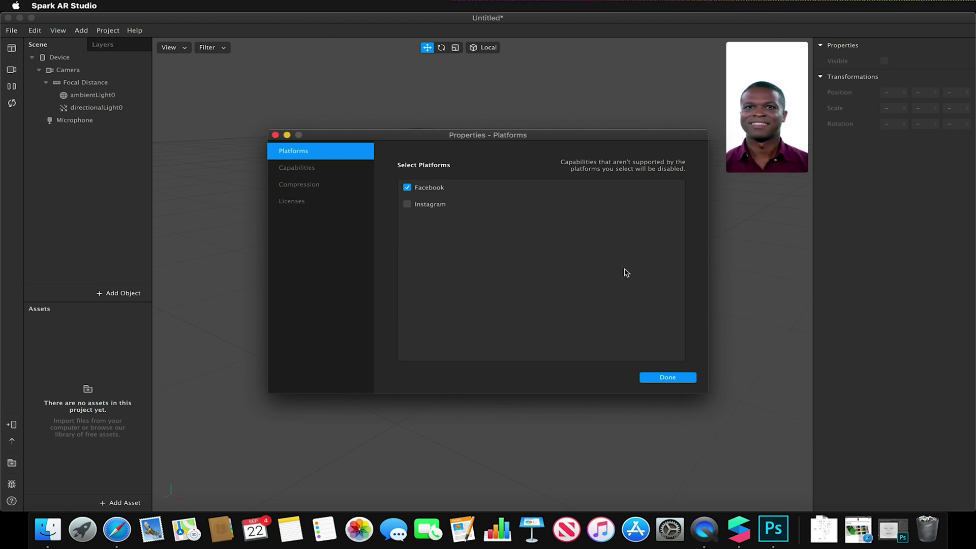
click(660, 378)
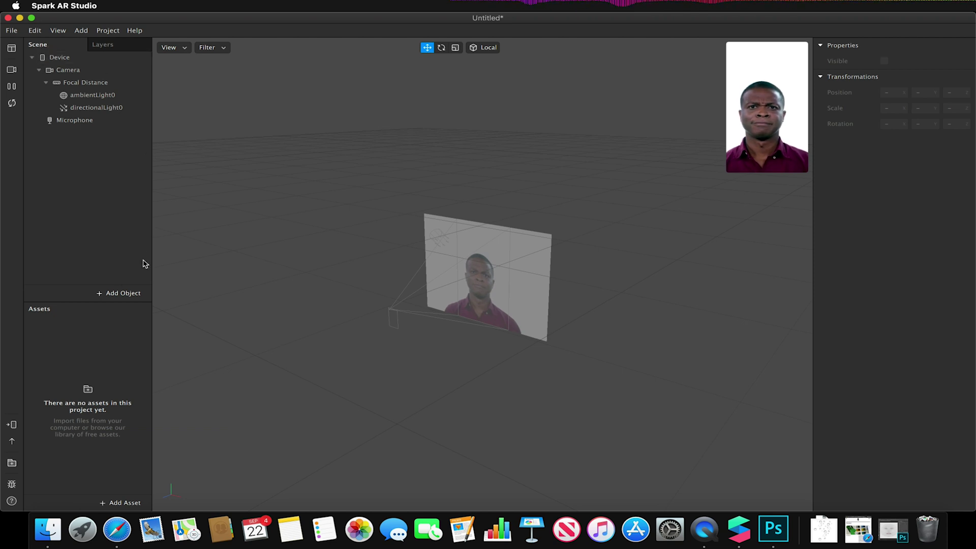
- Insert a Face Mesh object into the scene and enlarge the device preview
click(114, 293)
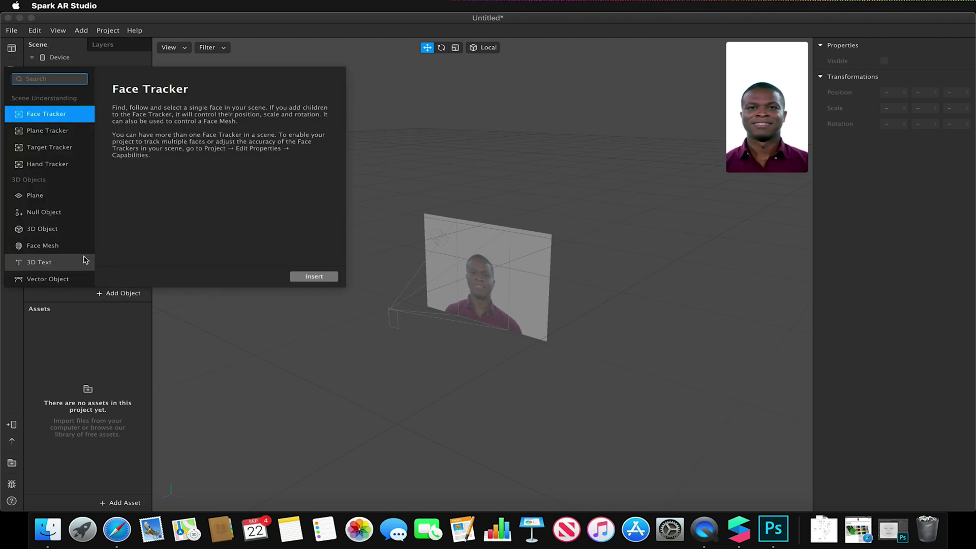
click(56, 247)
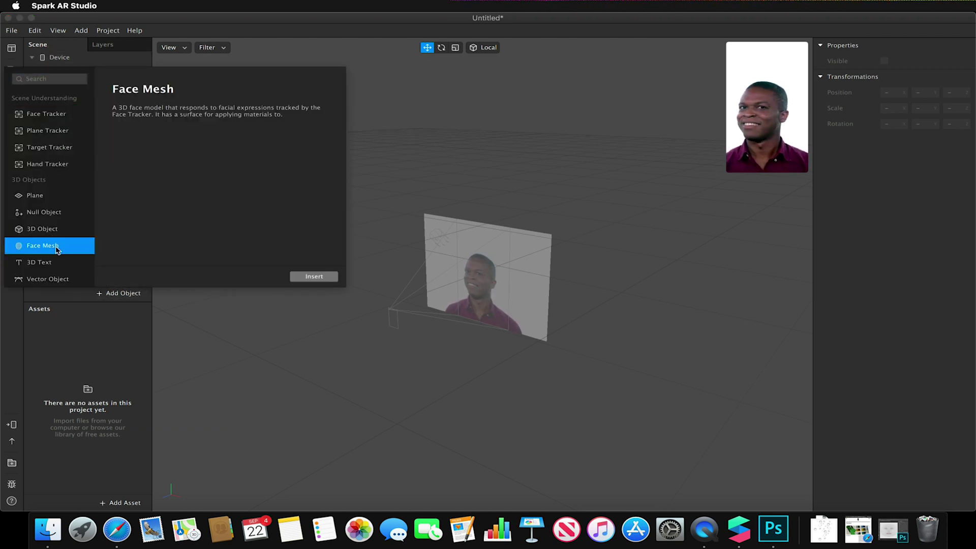
click(311, 278)
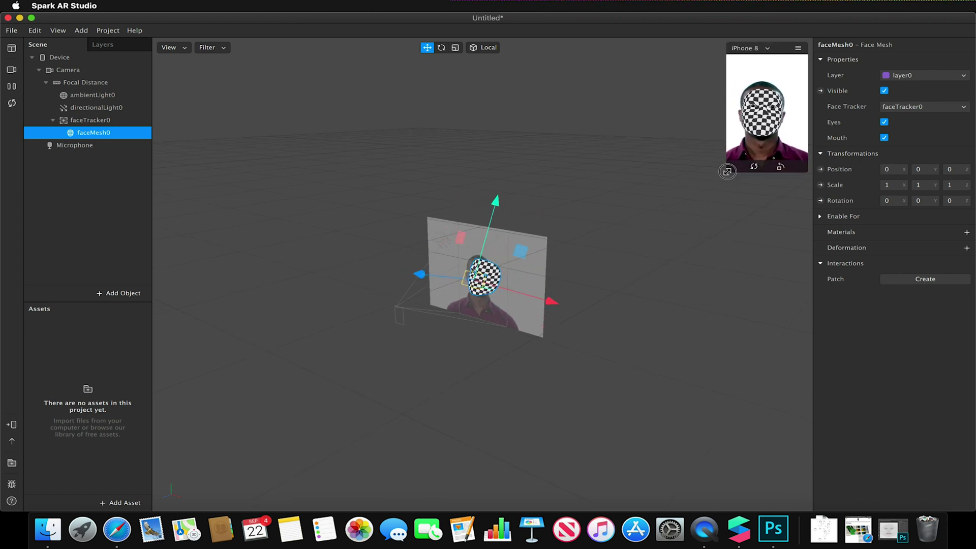
click(727, 172)
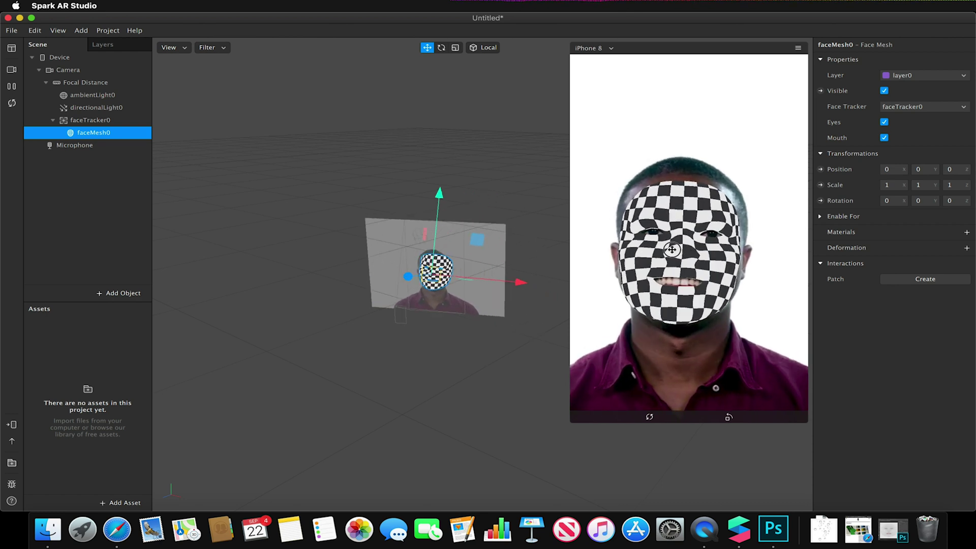
- Inspect the face tracker's properties and add a new material to the face mesh beneath it
click(85, 122)
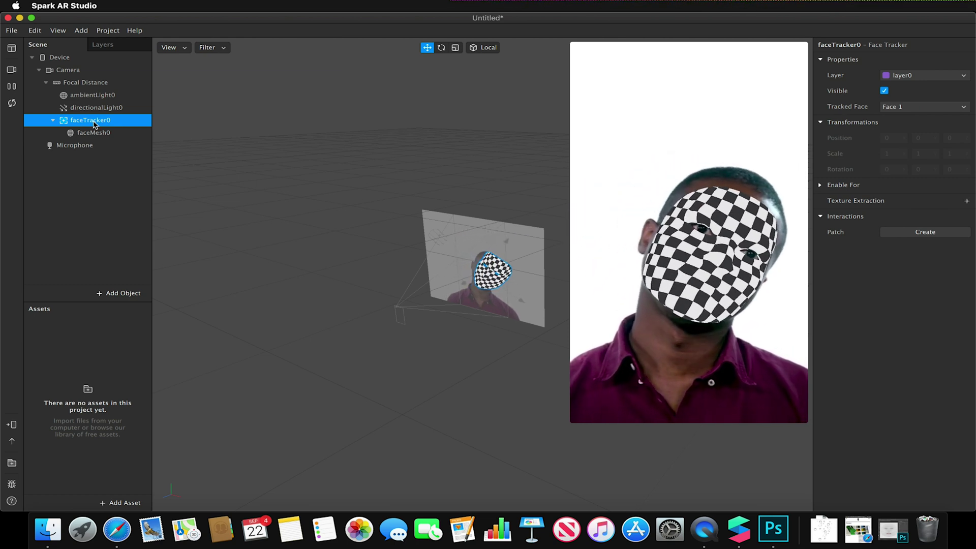
click(99, 133)
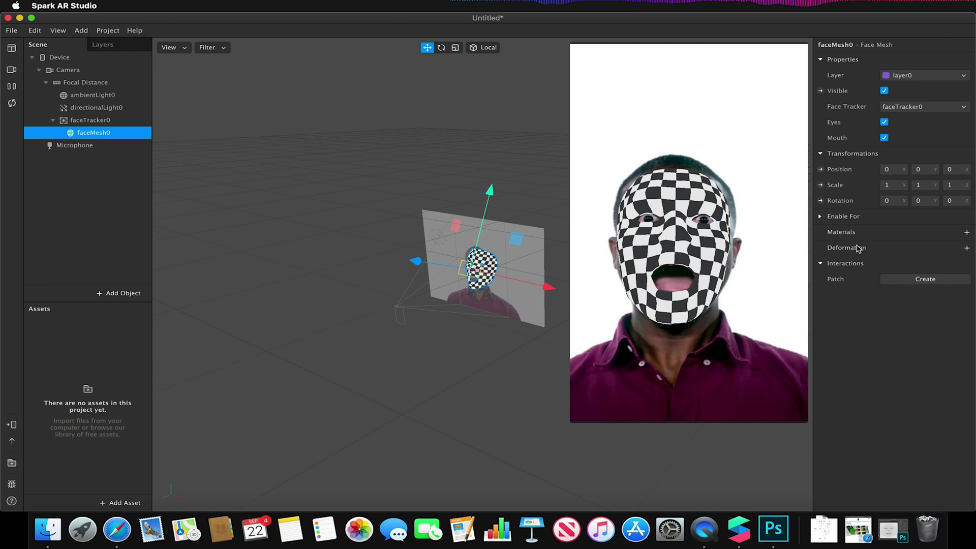
click(967, 233)
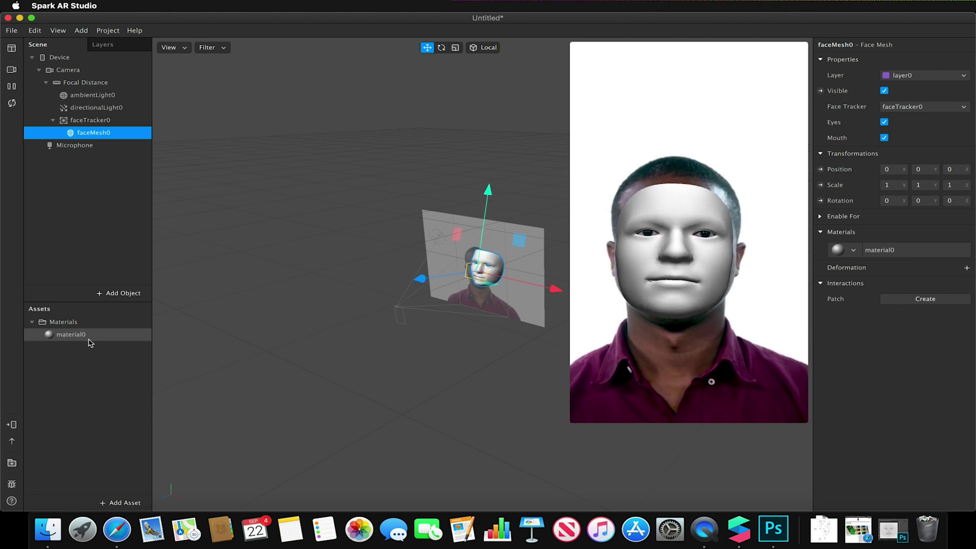
- Set the face mesh material's shader type to Face Paint and raise its BG Influence to the maximum
click(89, 342)
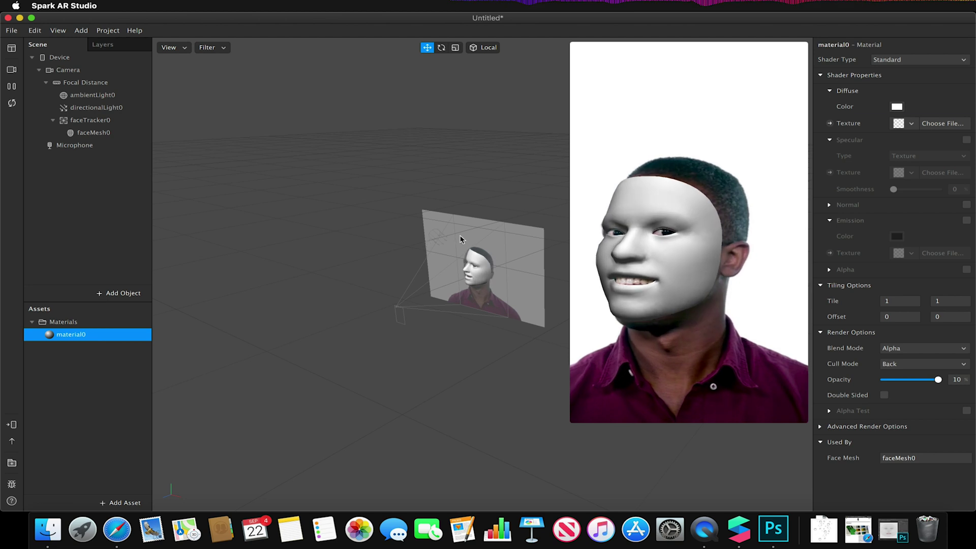
click(895, 61)
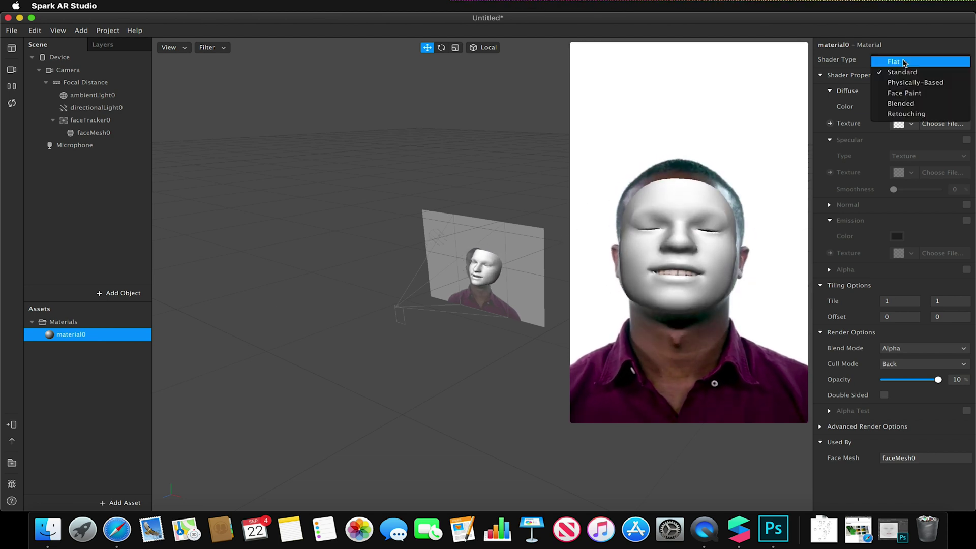
click(913, 93)
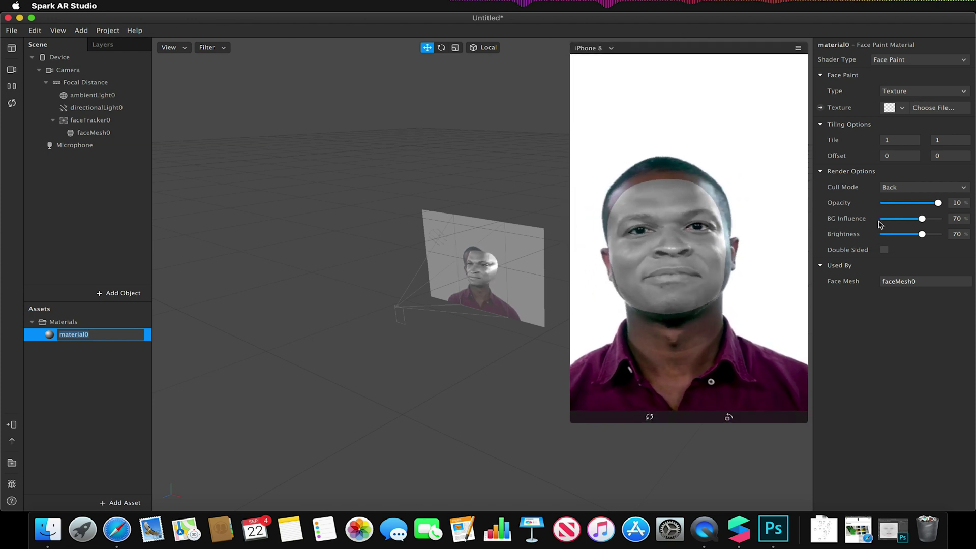
drag(923, 224, 946, 225)
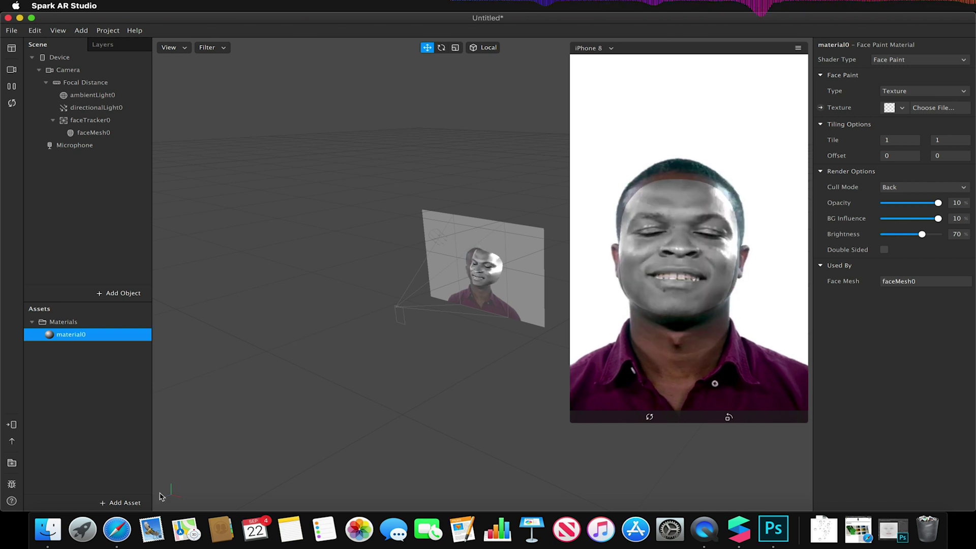
- Switch to Finder and open Desktop > Week One > Task One Face Mesh tutorial > FaceAsset References
click(47, 528)
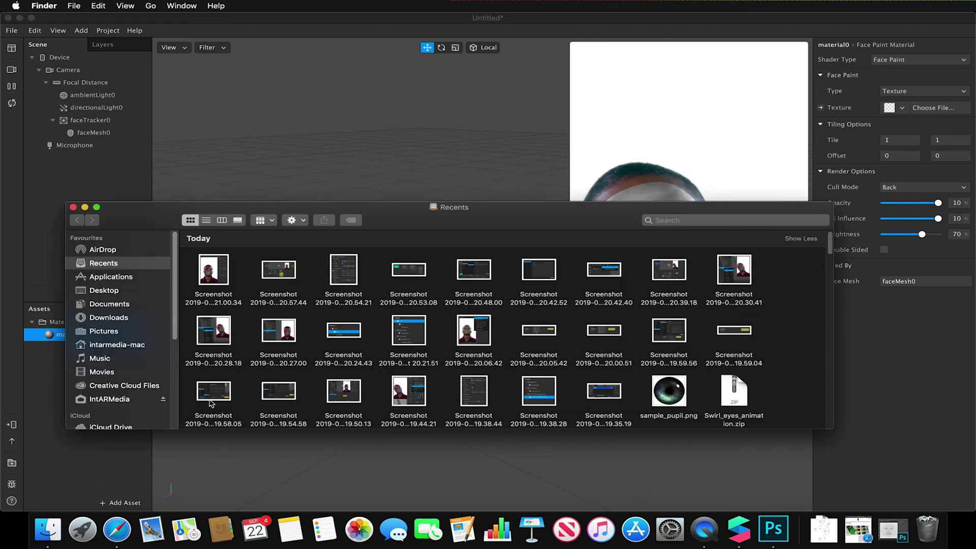
click(109, 290)
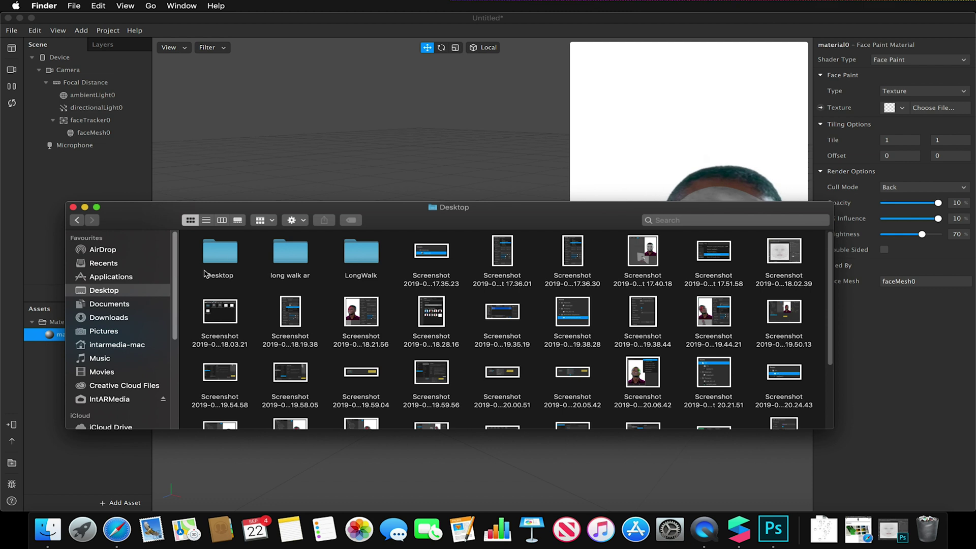
scroll(356, 262, down, 5)
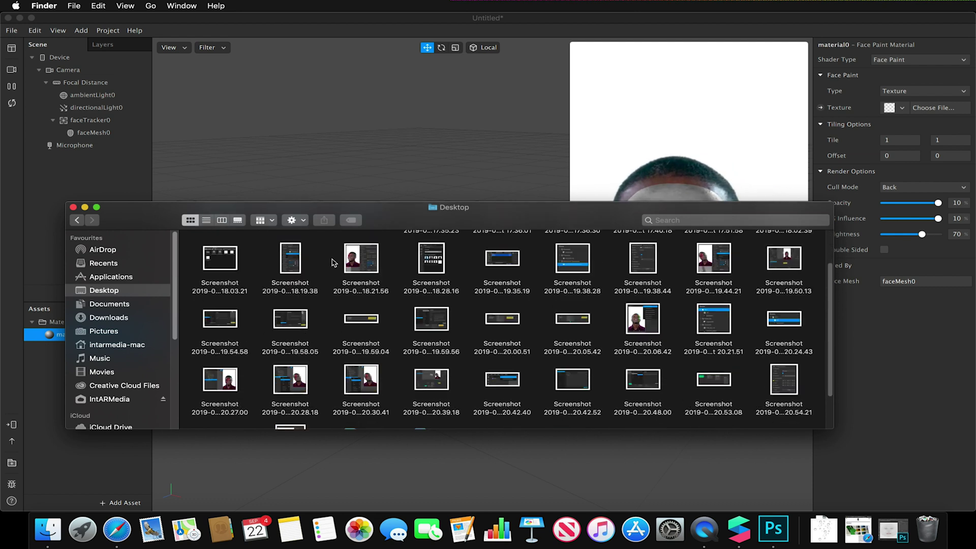
click(433, 389)
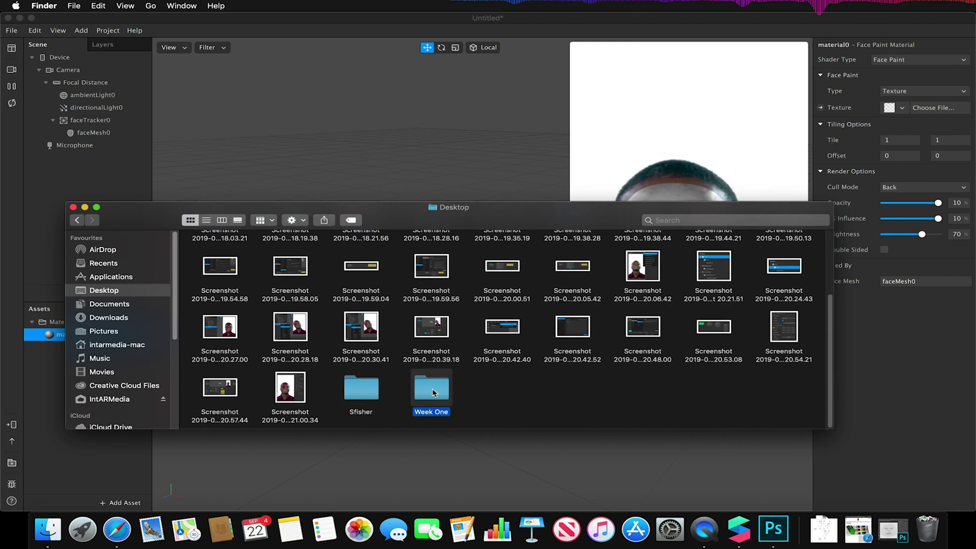
double_click(432, 391)
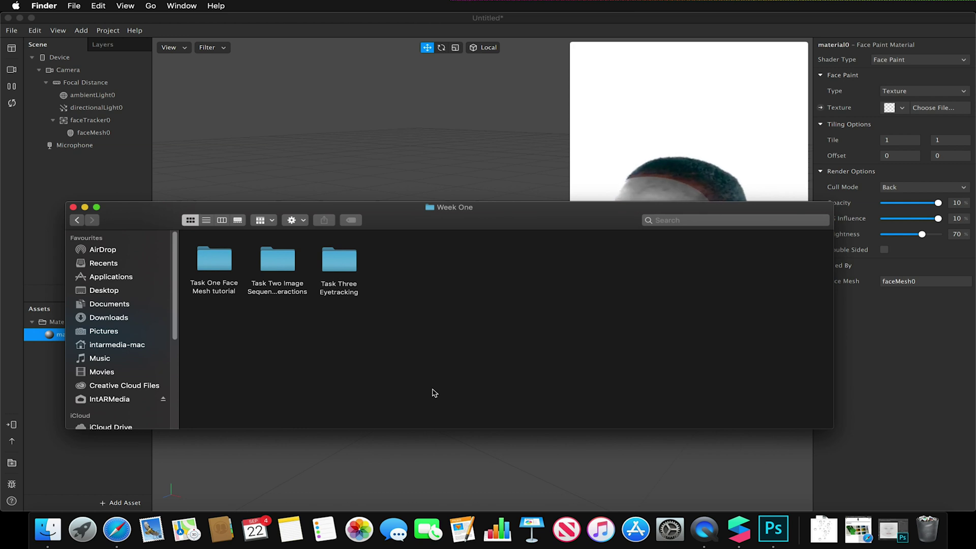
click(201, 312)
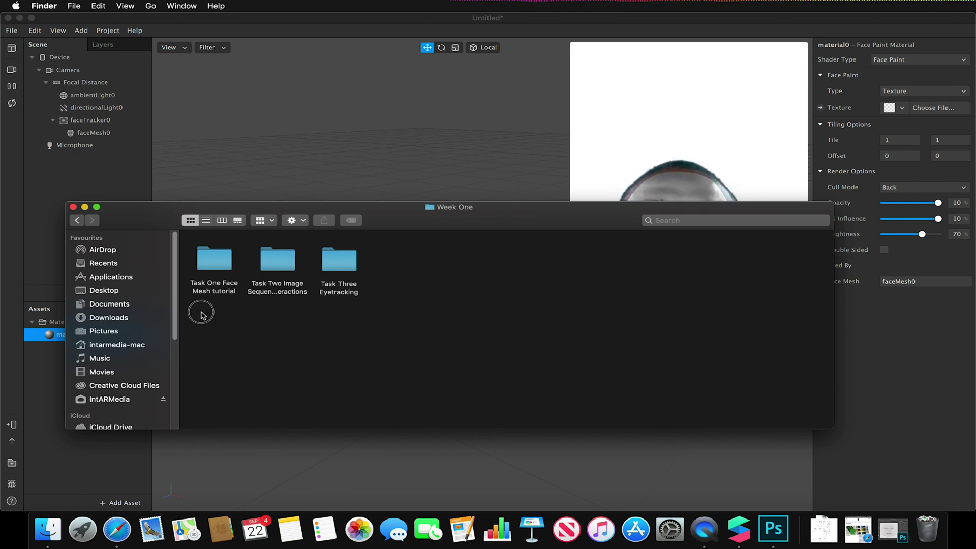
drag(201, 313, 379, 318)
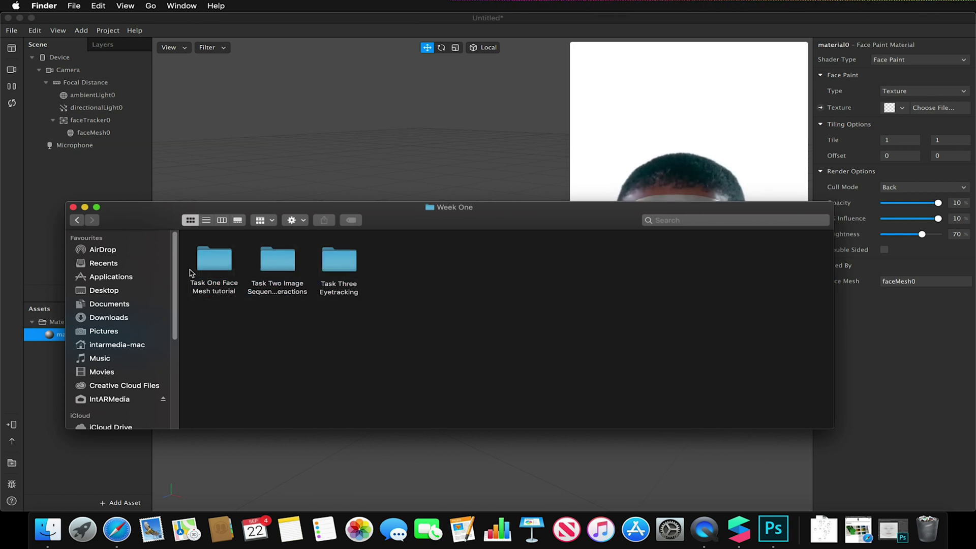
double_click(219, 263)
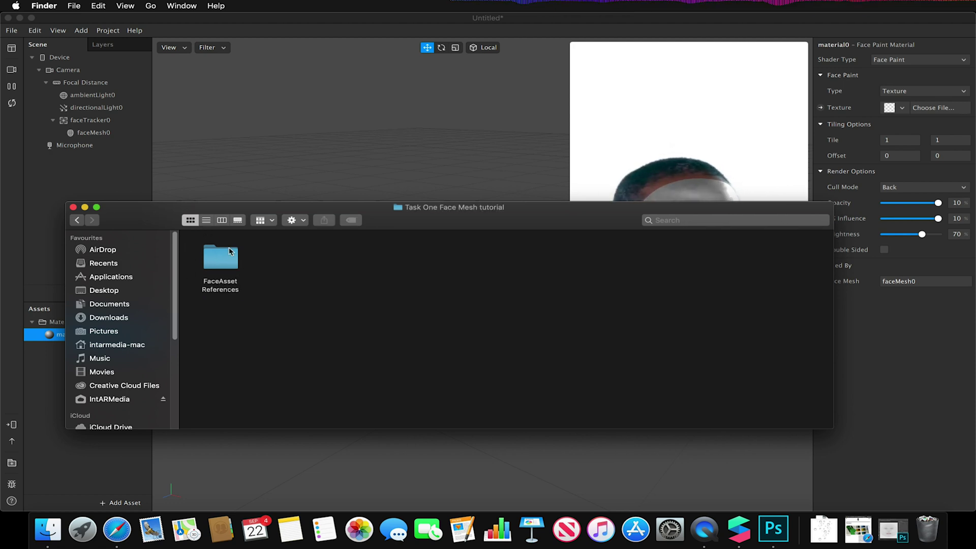
double_click(235, 262)
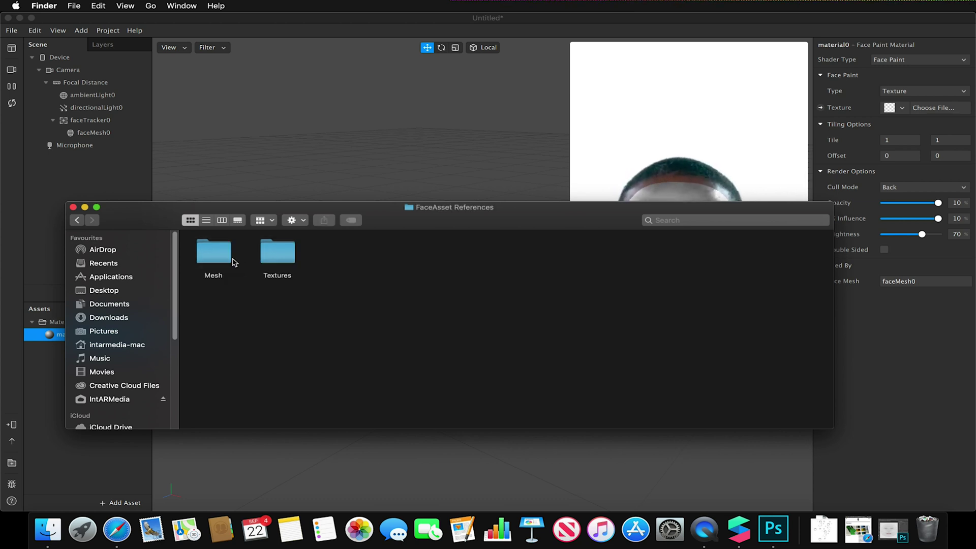
- Examine the contents of the Mesh and Textures folders and return to FaceAsset References
double_click(234, 263)
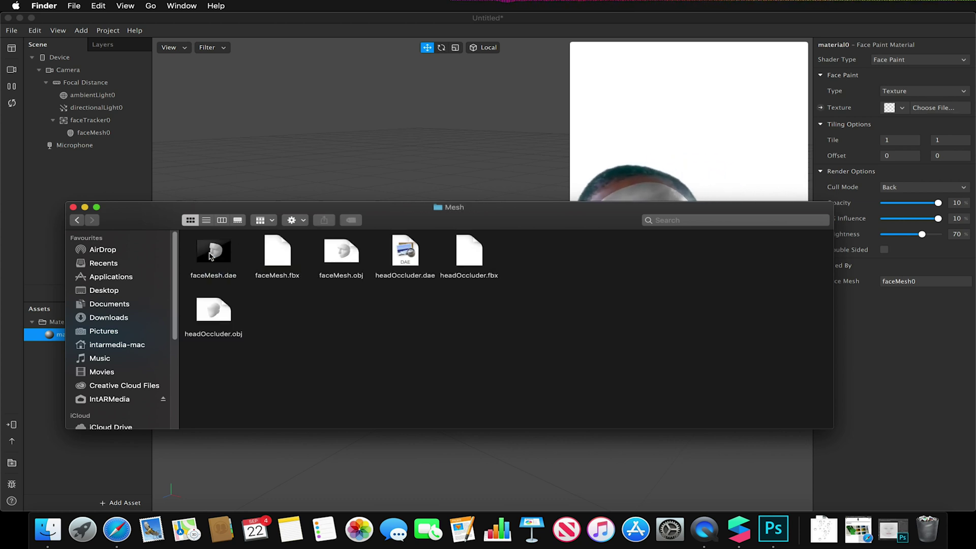
click(77, 219)
double_click(278, 254)
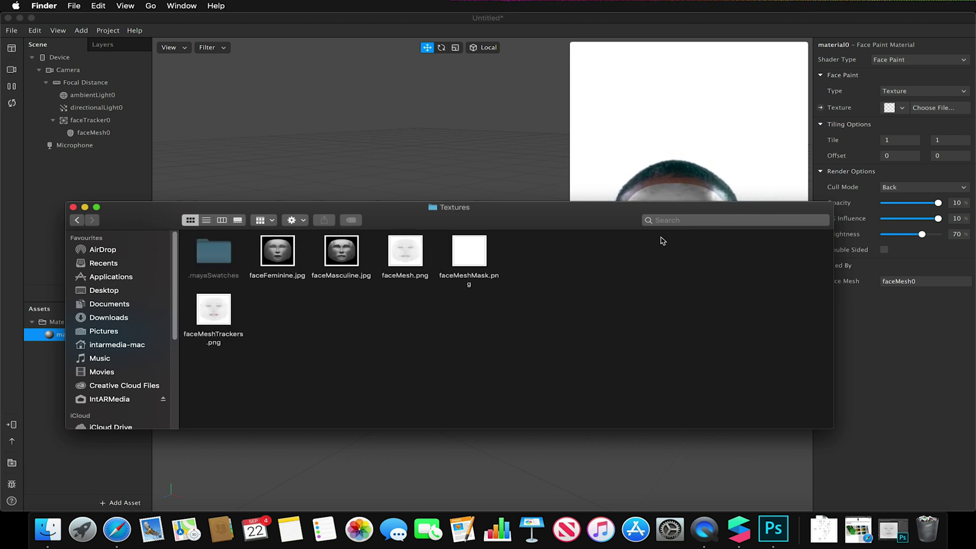
click(76, 222)
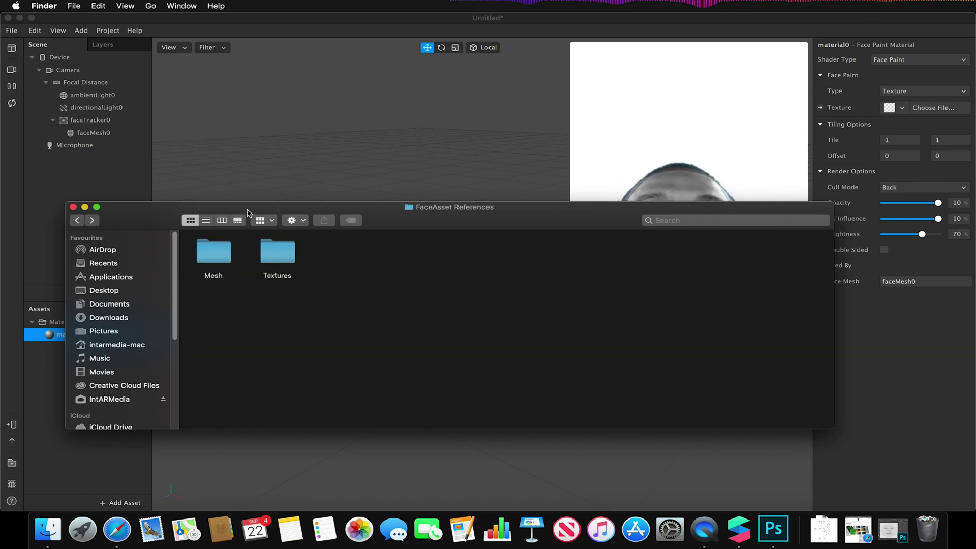
- Switch to Spark AR Studio, look up its Download Face Assets option, and return to Finder
click(257, 170)
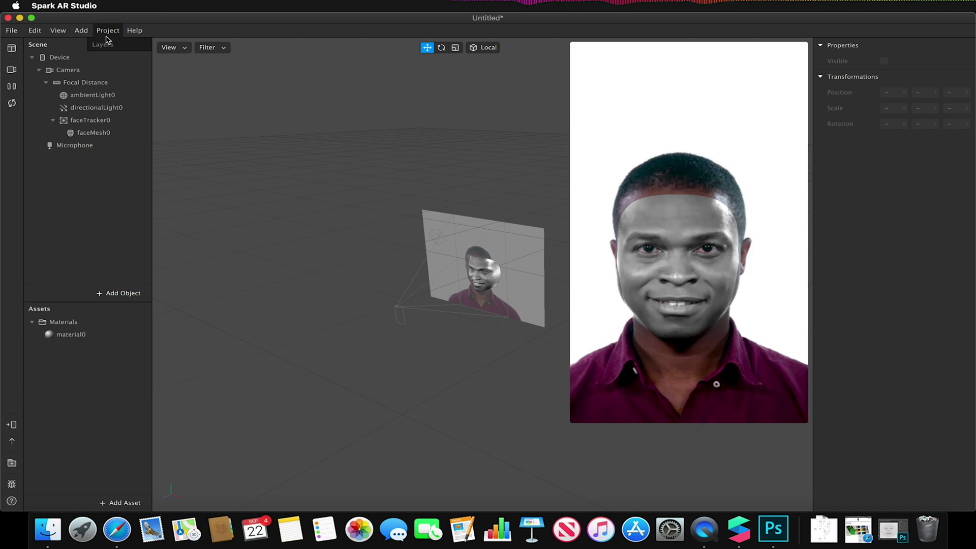
click(134, 30)
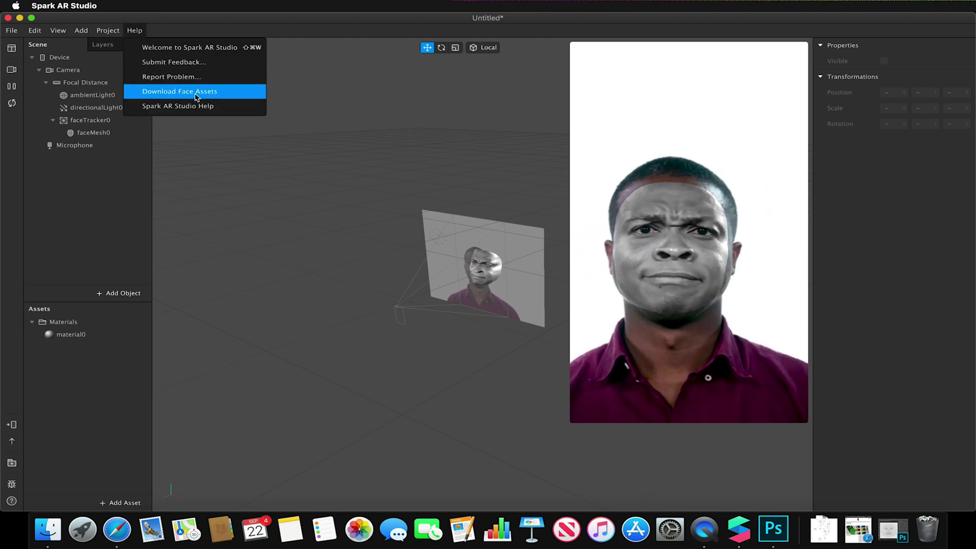
click(46, 536)
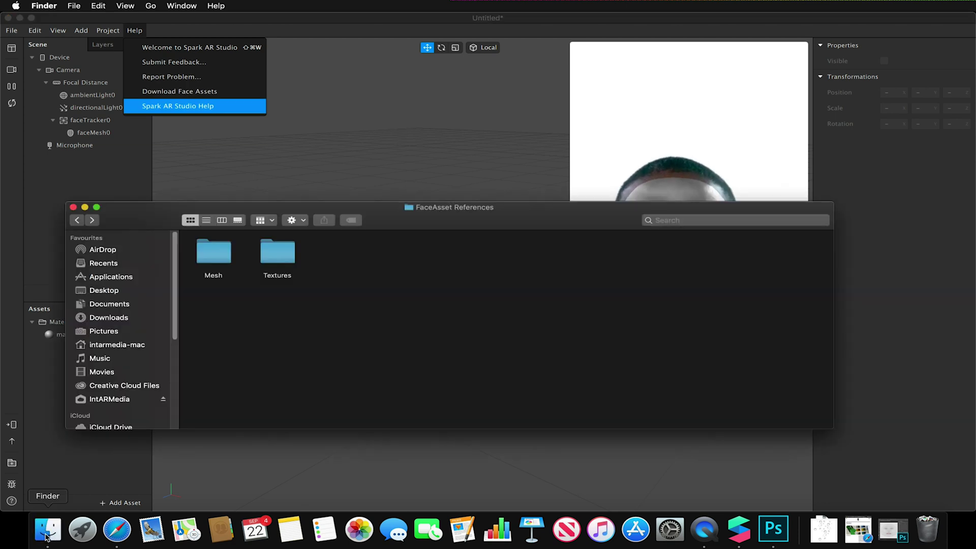
- Go back to the Task One Face Mesh tutorial folder and examine the actions available for the FaceAsset References folder
click(77, 220)
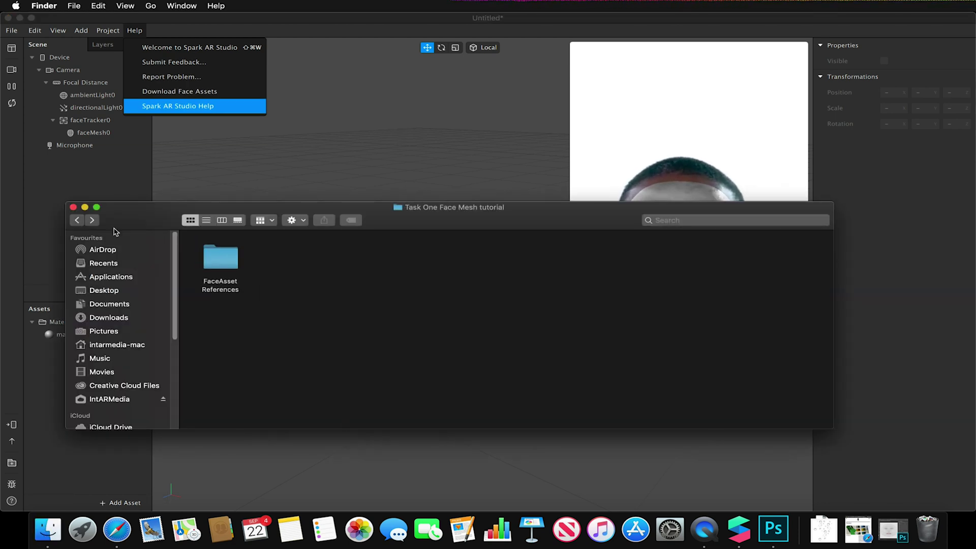
right_click(223, 258)
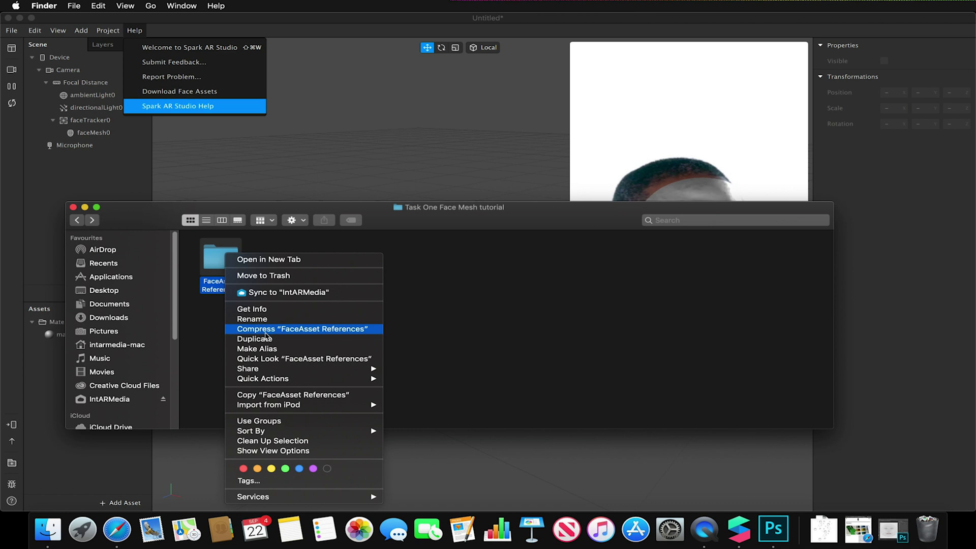
mouse_move(266, 434)
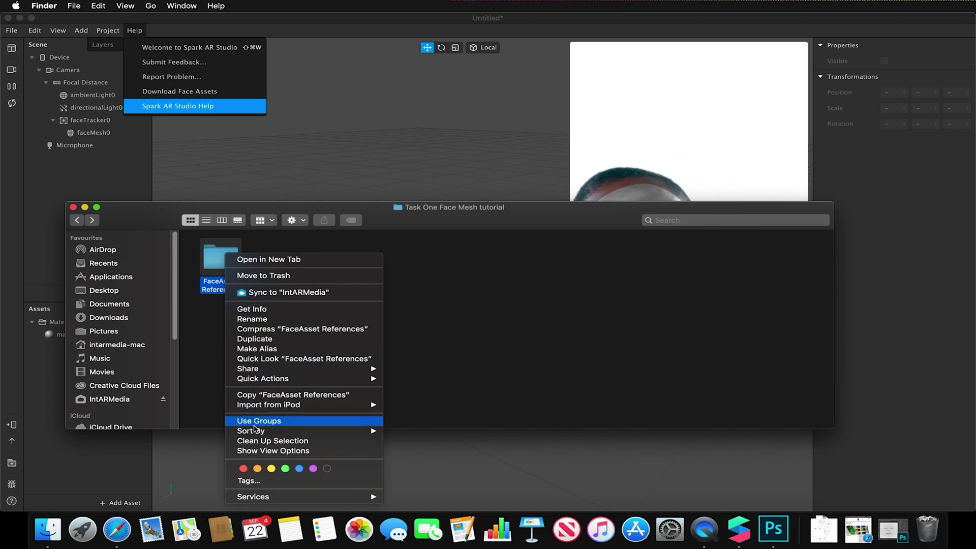
click(198, 255)
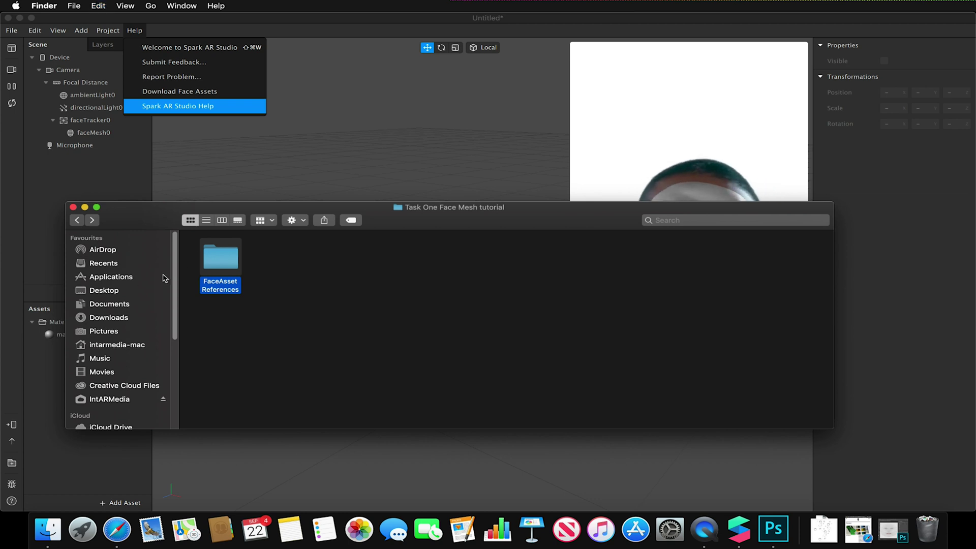
- Open the personal folder beside Week One on the Desktop and go into FaceAsset References > Textures
click(104, 290)
scroll(316, 320, down, 6)
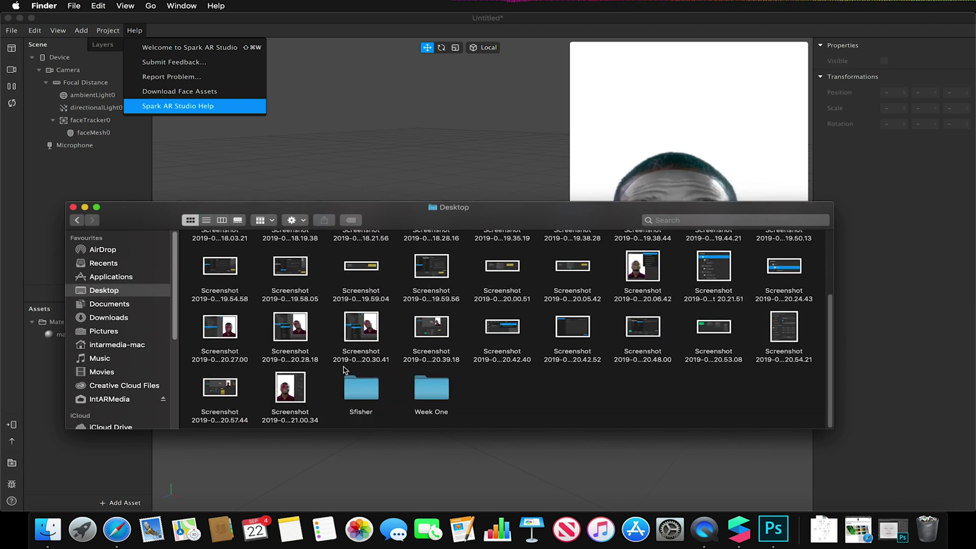
double_click(358, 389)
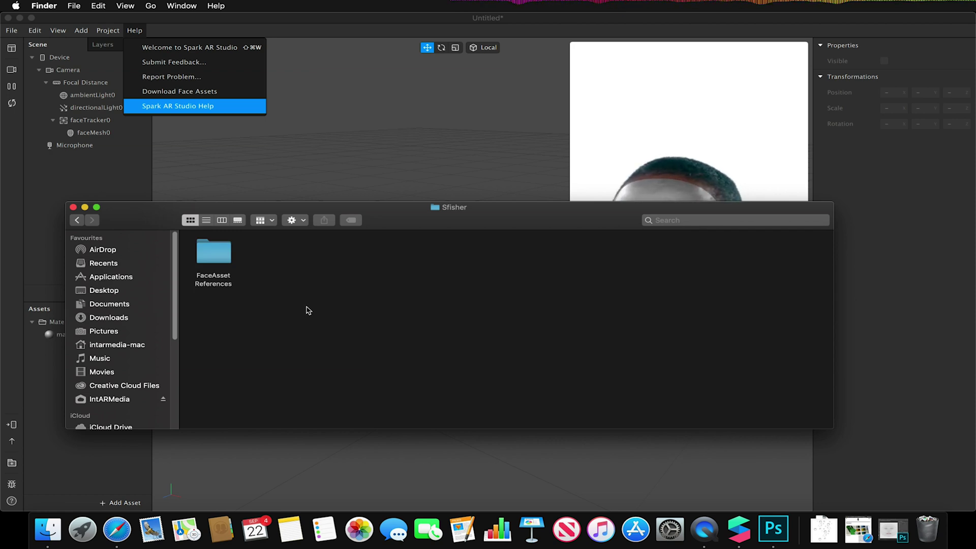
click(220, 178)
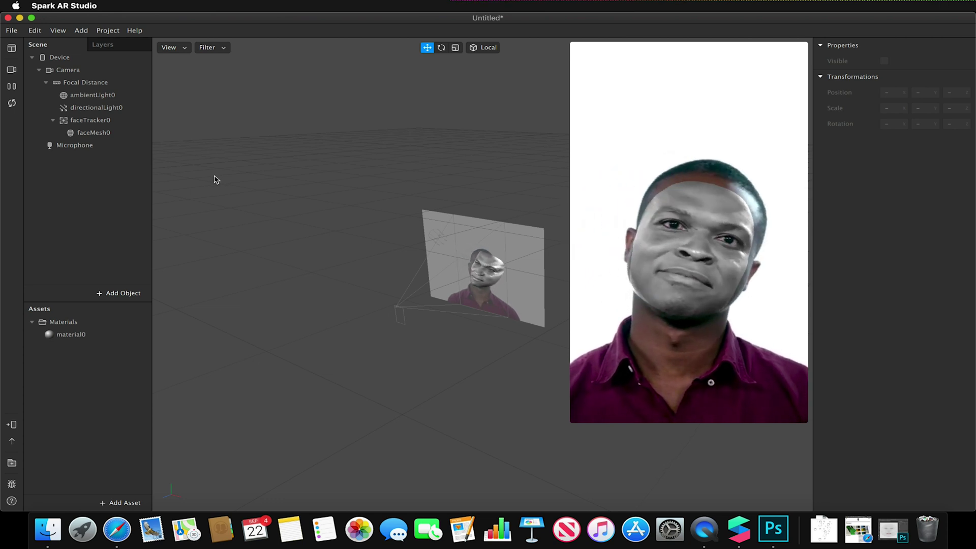
click(55, 520)
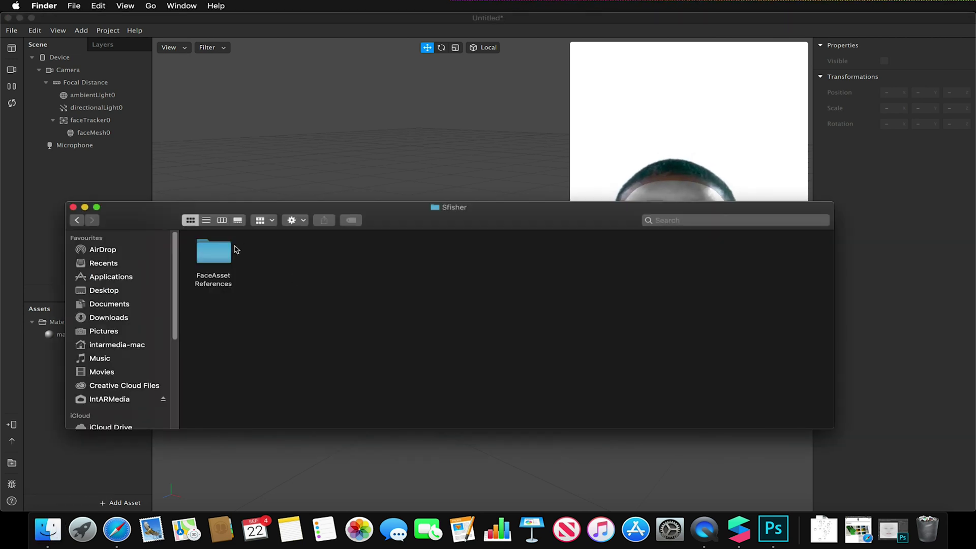
double_click(210, 254)
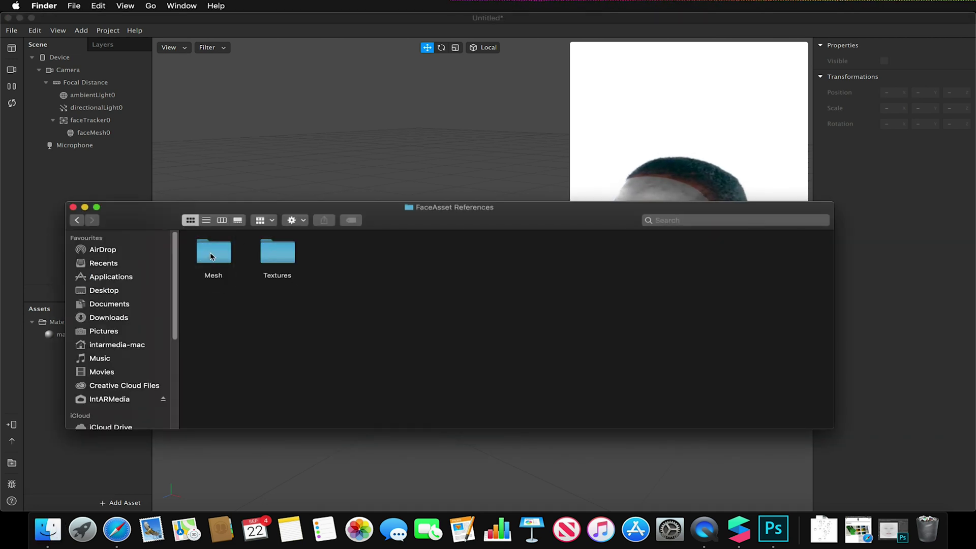
double_click(278, 252)
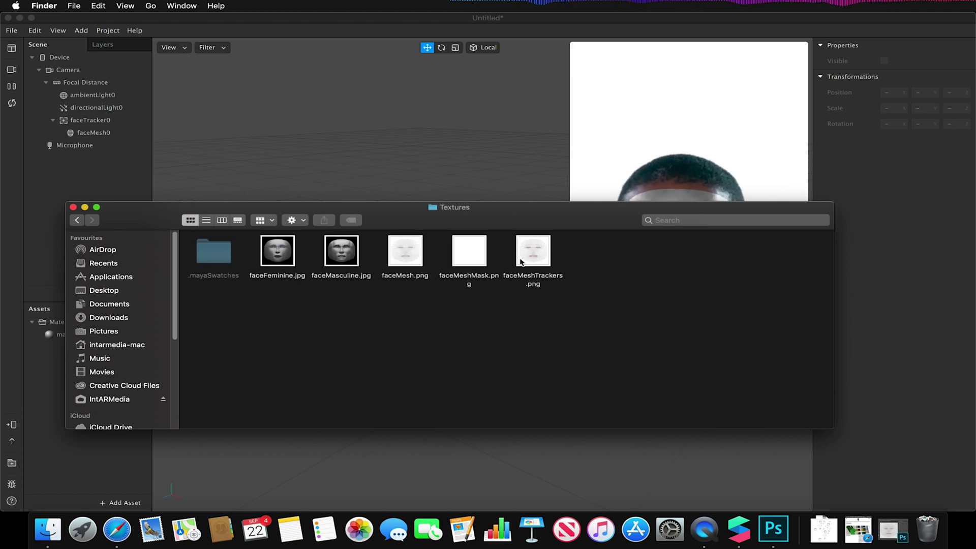
- Open faceMeshTrackers.png in Adobe Photoshop CC 2019 and maximise its window
right_click(536, 255)
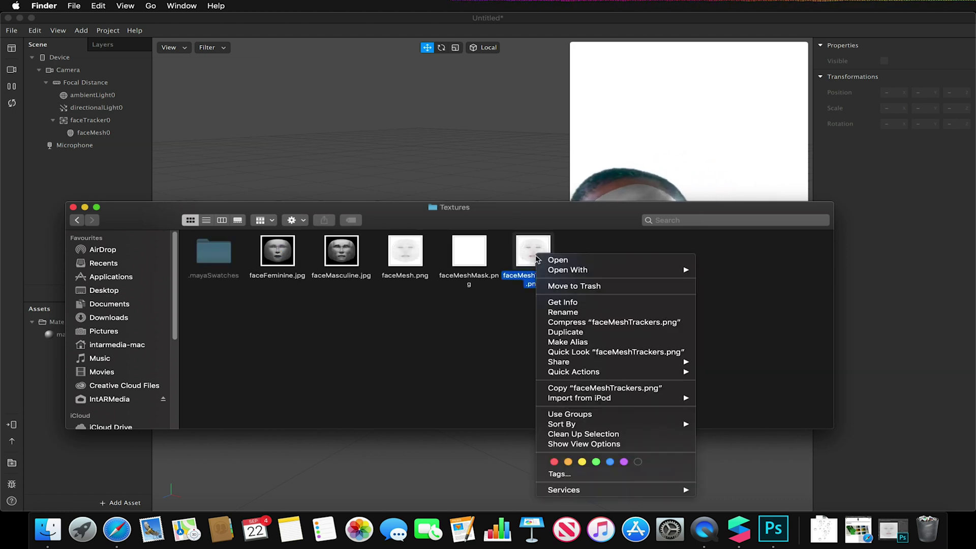
mouse_move(585, 272)
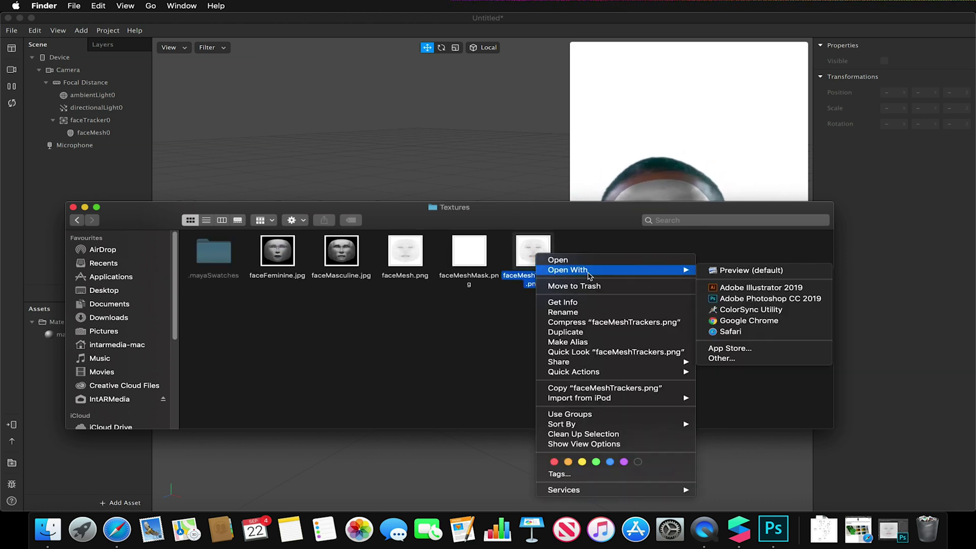
click(744, 299)
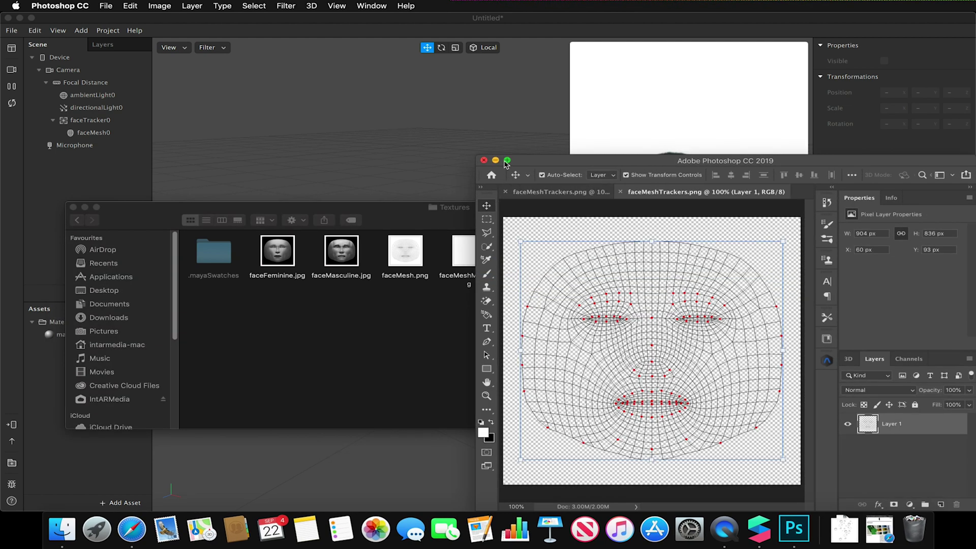
click(507, 160)
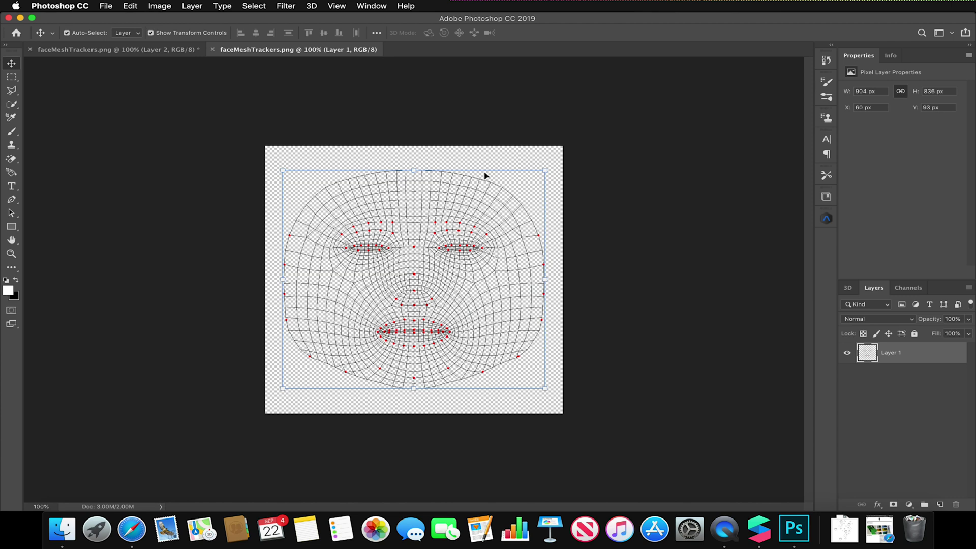
- Fully lock the face mesh layer, Layer 1, and add a new empty layer beneath it
click(180, 144)
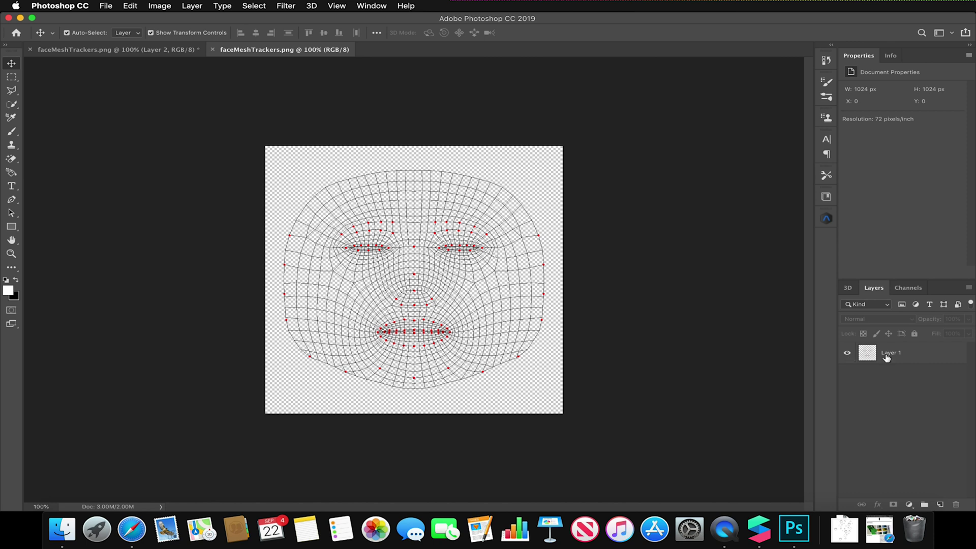
click(926, 356)
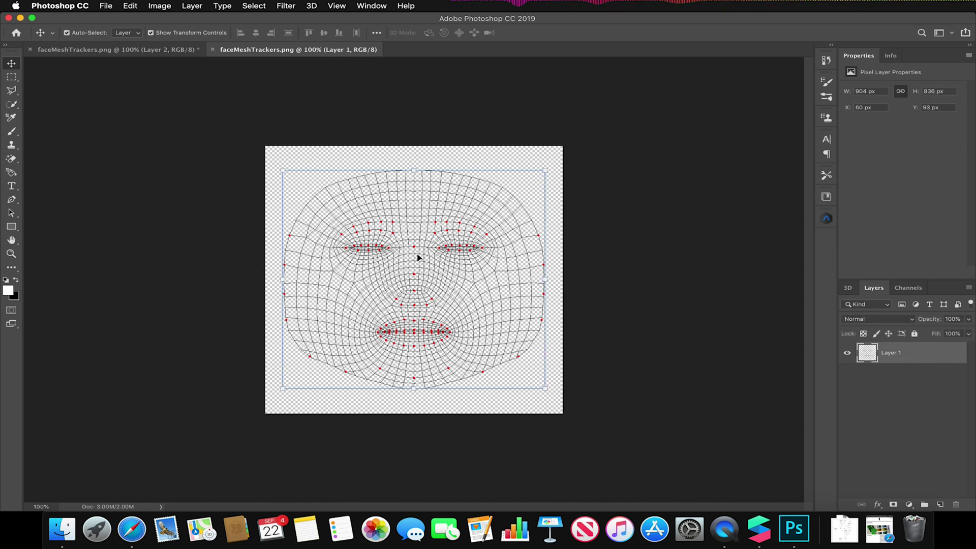
click(915, 333)
click(941, 504)
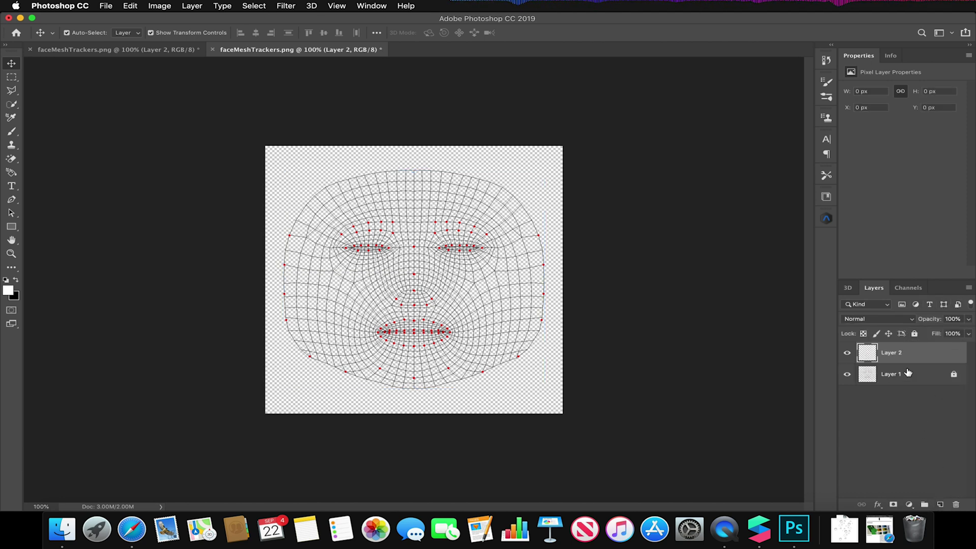
drag(905, 354, 913, 392)
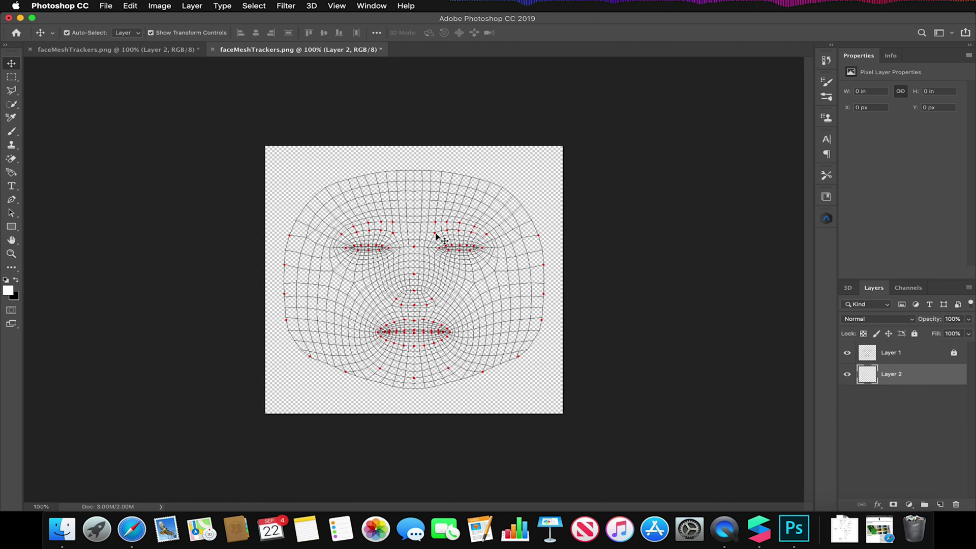
- Paint white round dabs on Layer 2 across the forehead, cheeks and jaw with a 130 px Brush
click(11, 131)
click(406, 196)
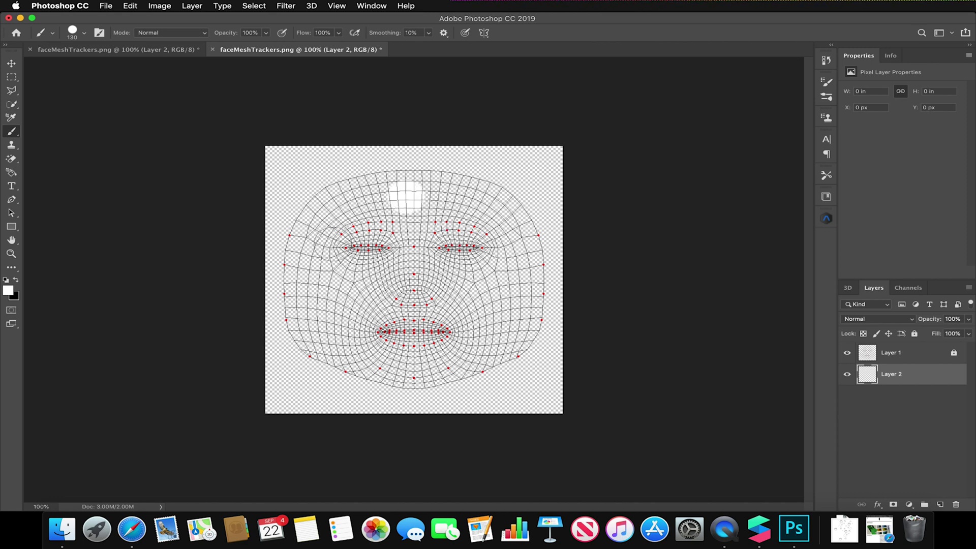
click(325, 266)
click(313, 218)
click(291, 283)
click(338, 362)
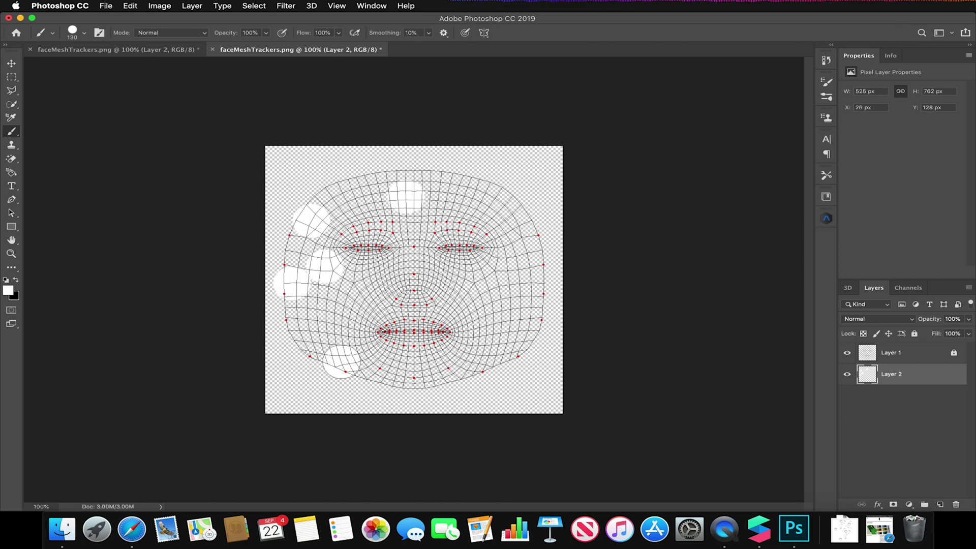
click(505, 375)
click(490, 271)
- Switch to the 415 px textured brush and stamp white patches over the face and the canvas's upper-left corner
click(84, 35)
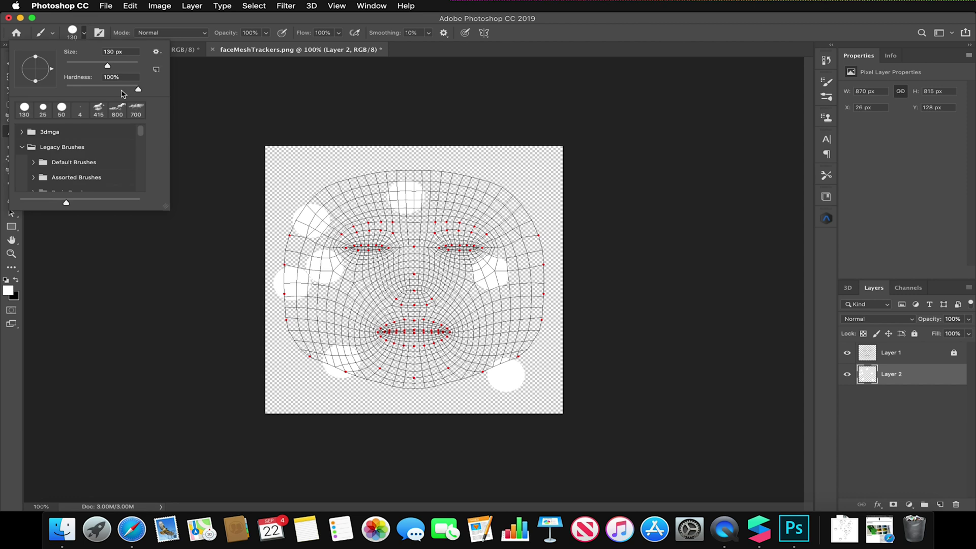
double_click(99, 108)
click(344, 224)
click(369, 321)
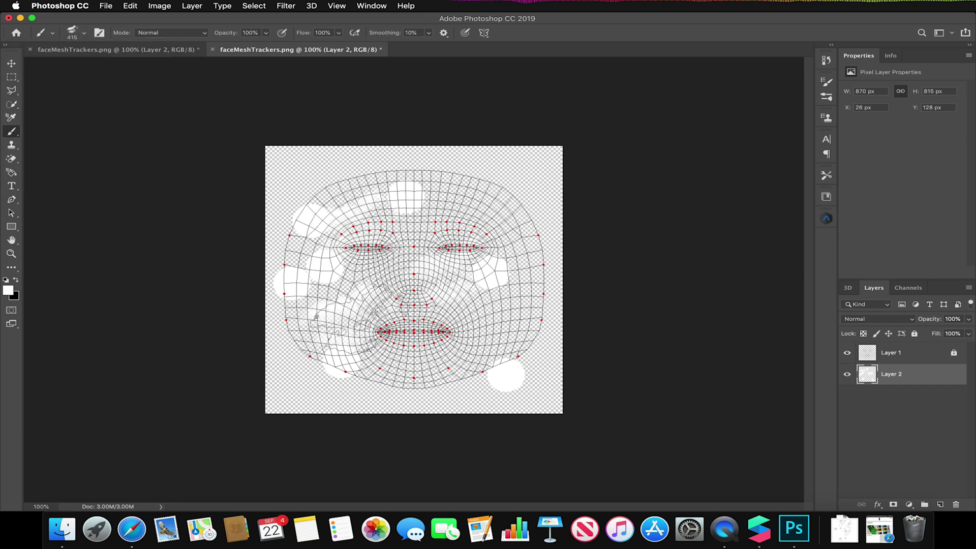
click(508, 305)
click(468, 211)
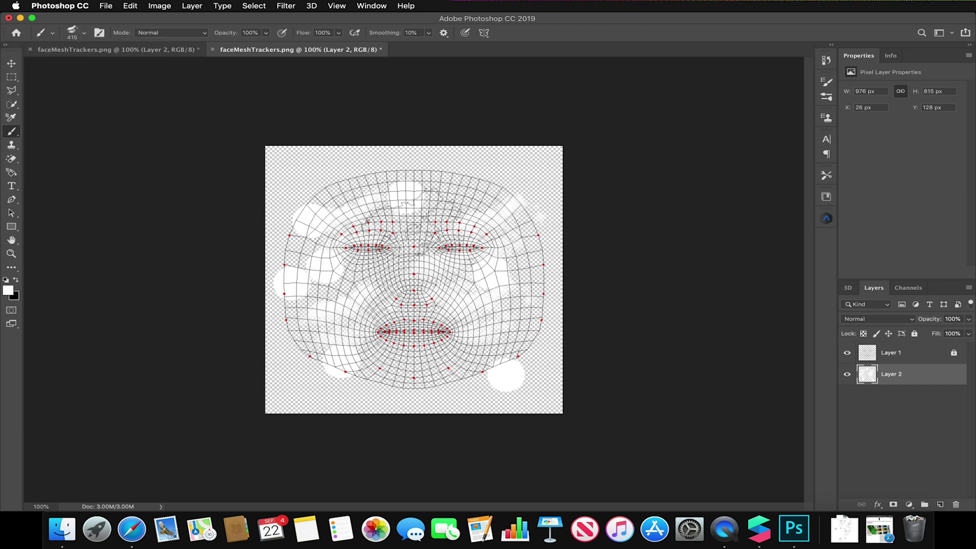
click(304, 162)
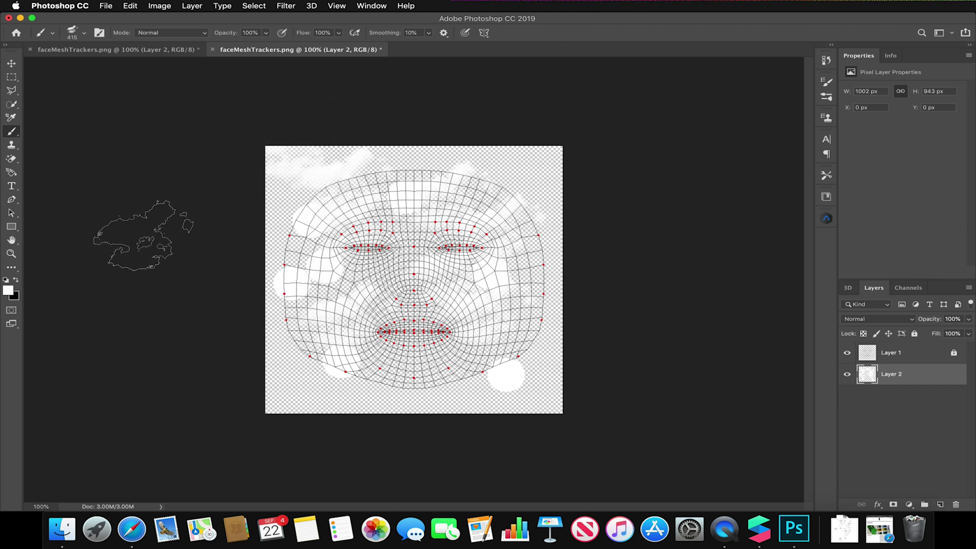
- Set the foreground colour to red #bf0000 and stamp textured red patches over the face mesh and canvas edges on Layer 2
click(7, 290)
click(666, 175)
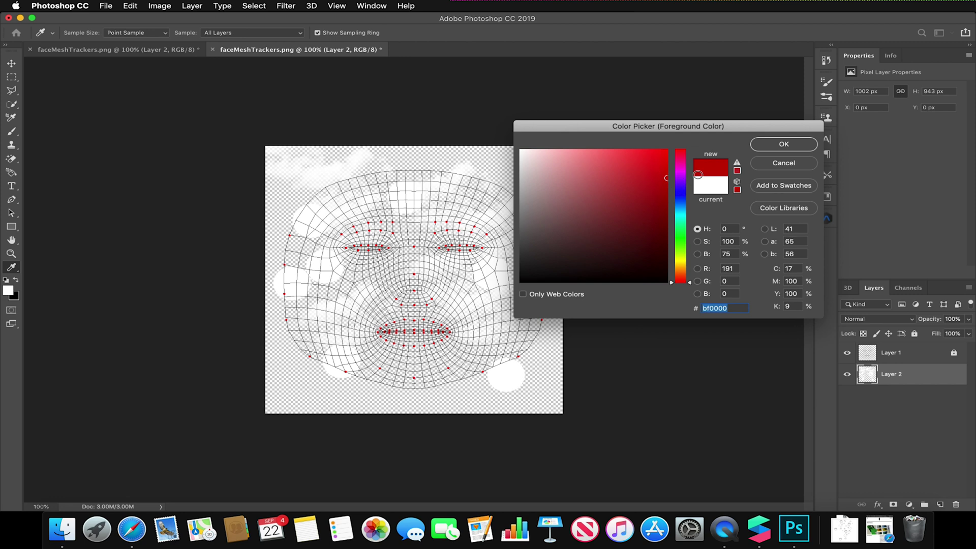
click(766, 144)
key(b)
click(315, 170)
click(244, 264)
click(284, 378)
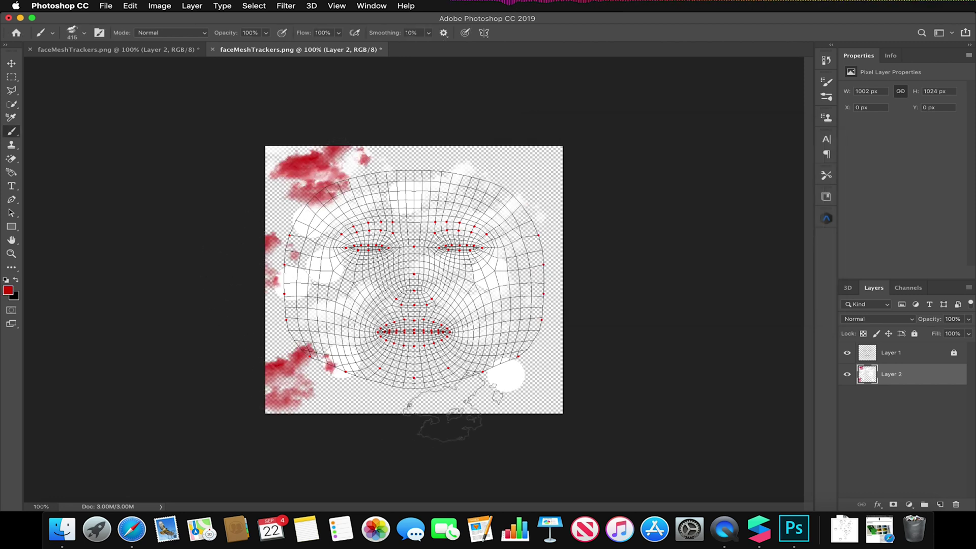
click(483, 374)
click(517, 251)
click(508, 167)
click(491, 178)
click(356, 223)
click(307, 305)
click(481, 322)
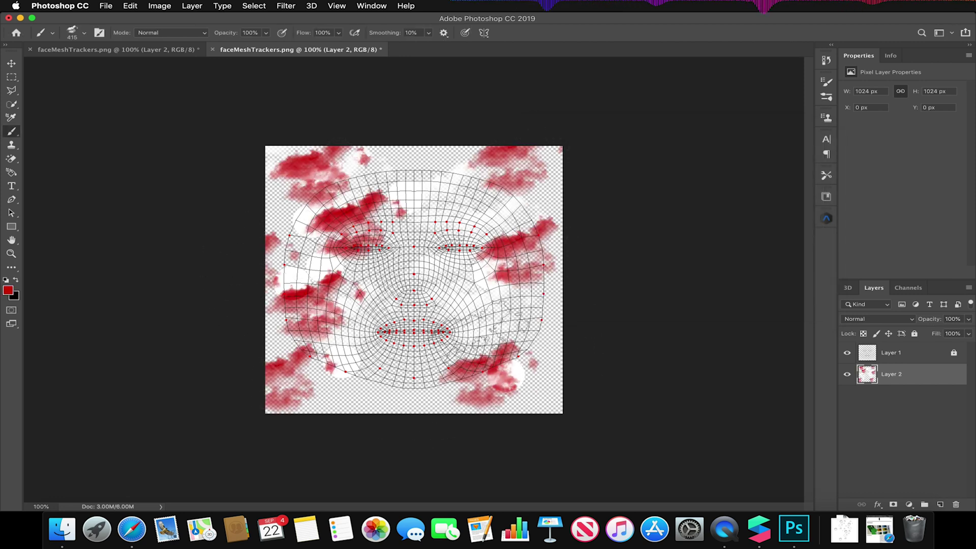
click(510, 305)
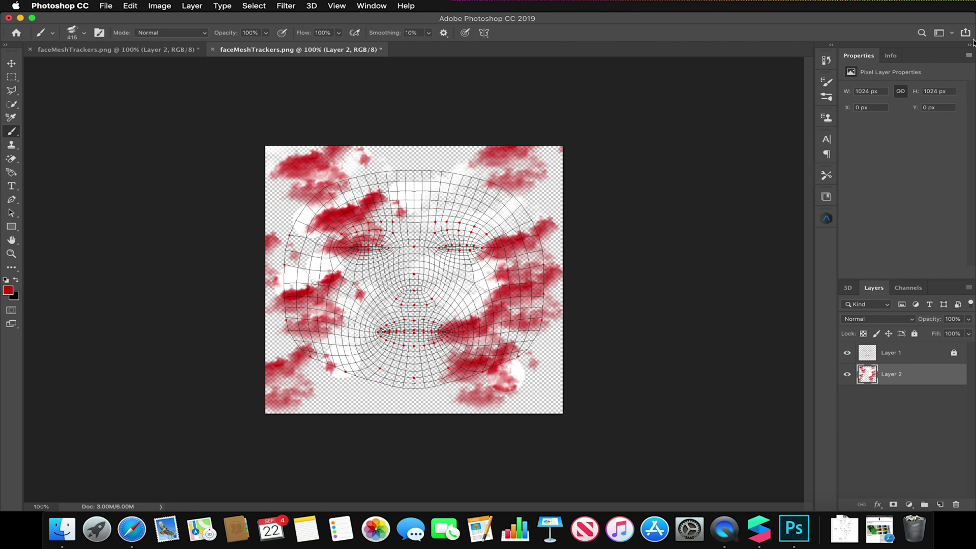
- Leave Photoshop and browse the Desktop's Week One folder in Finder to Task Two's Image Sequence folder, selecting mat_01.png
click(21, 19)
click(330, 356)
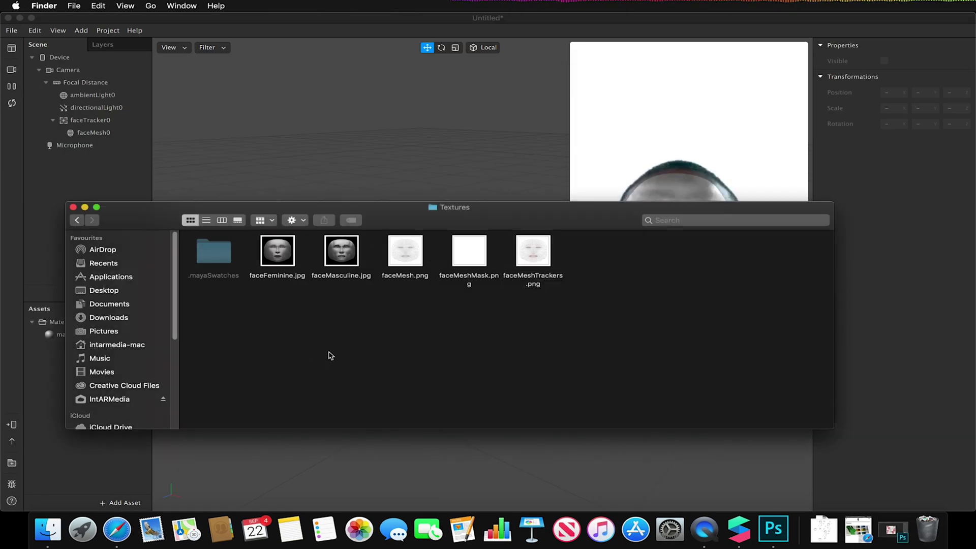
click(79, 223)
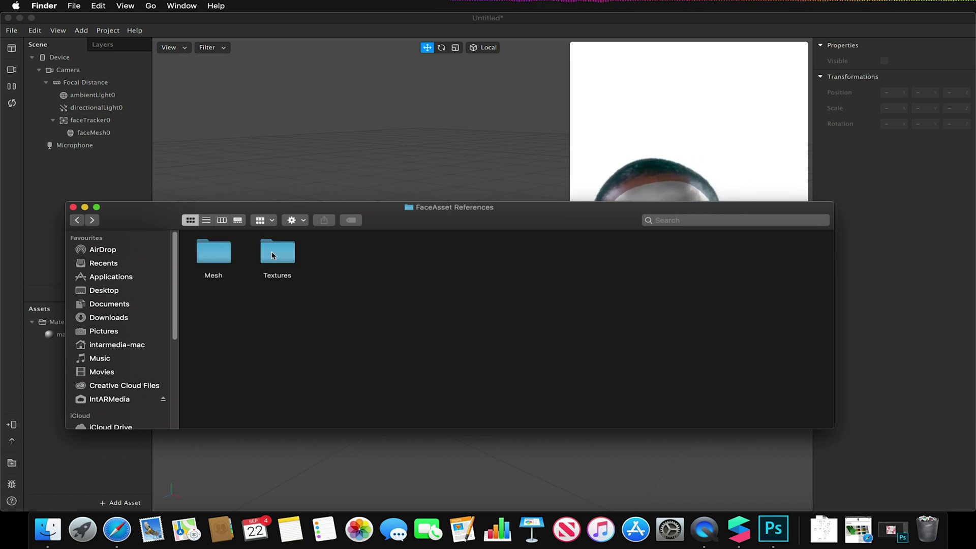
click(78, 221)
click(78, 220)
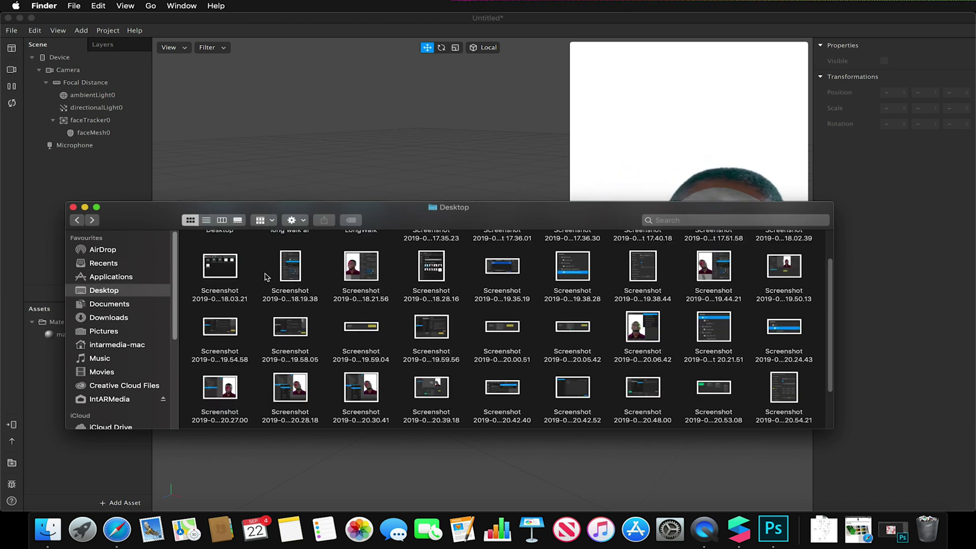
scroll(268, 275, down, 3)
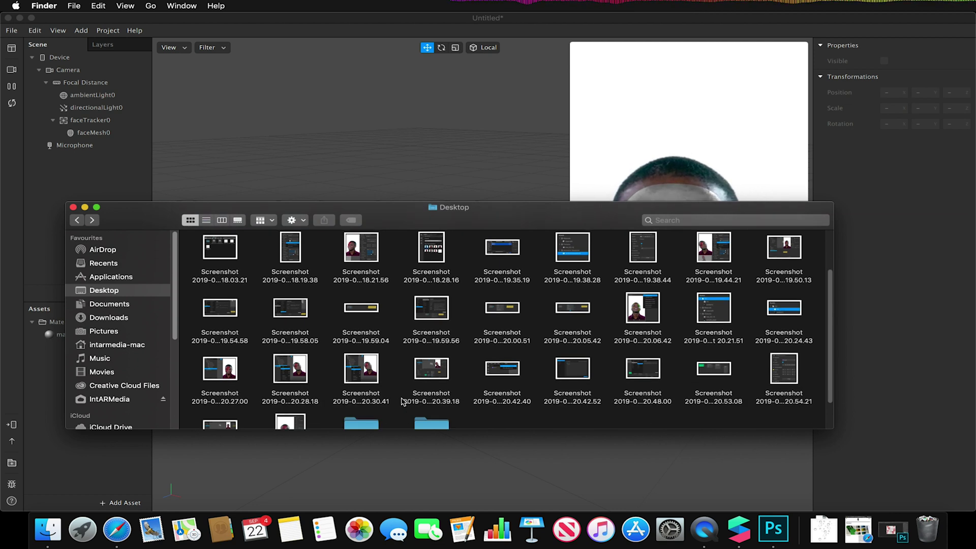
scroll(403, 401, down, 1)
double_click(429, 391)
double_click(277, 264)
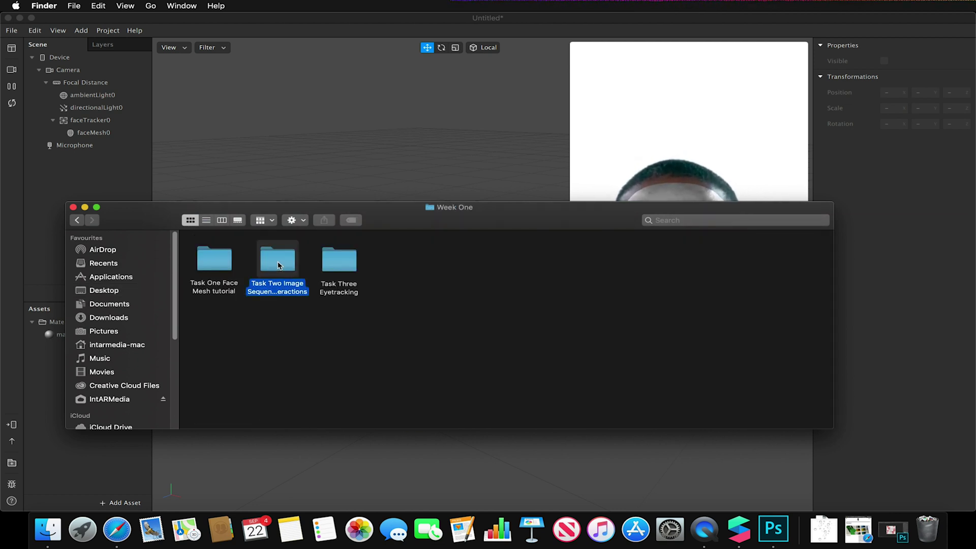
double_click(215, 250)
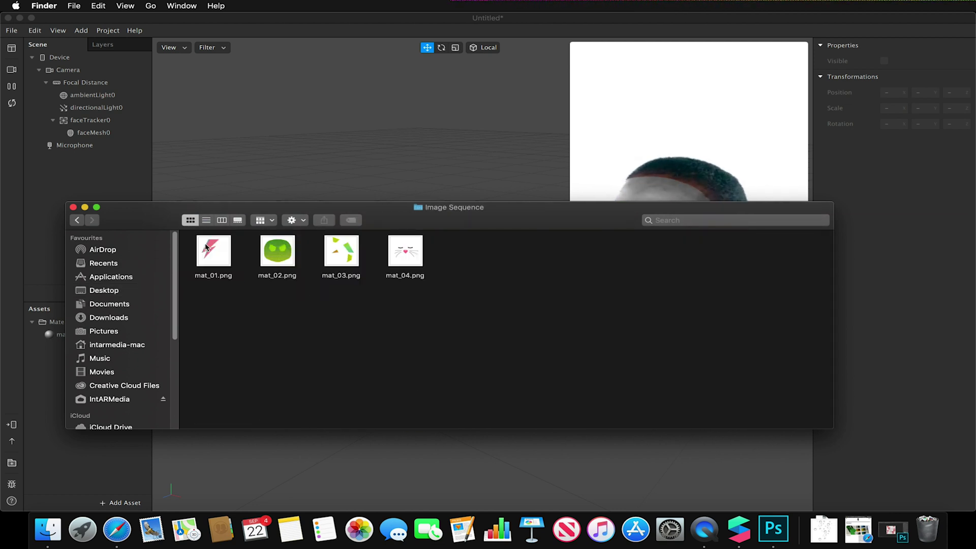
mouse_move(206, 248)
mouse_down()
mouse_move(60, 356)
mouse_move(176, 313)
mouse_move(212, 254)
mouse_up()
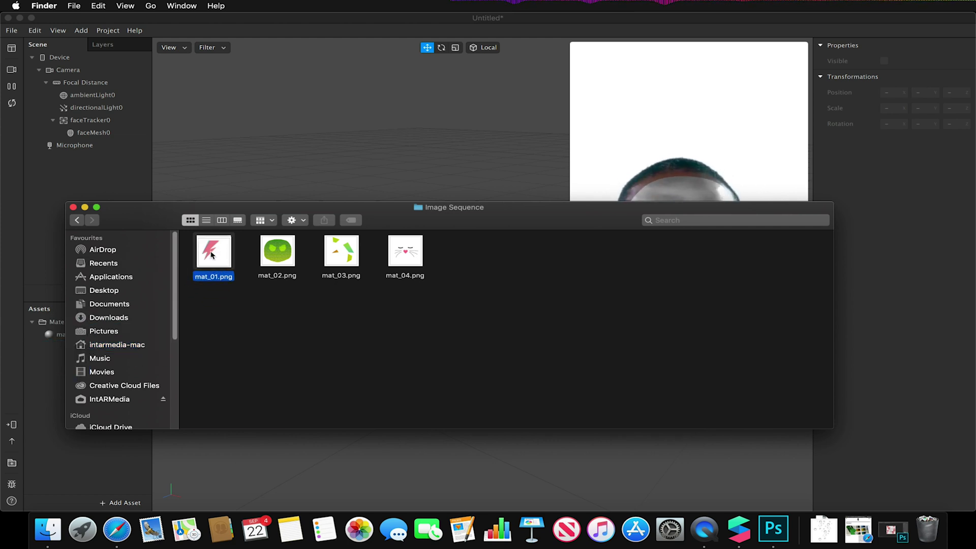
drag(157, 213, 359, 400)
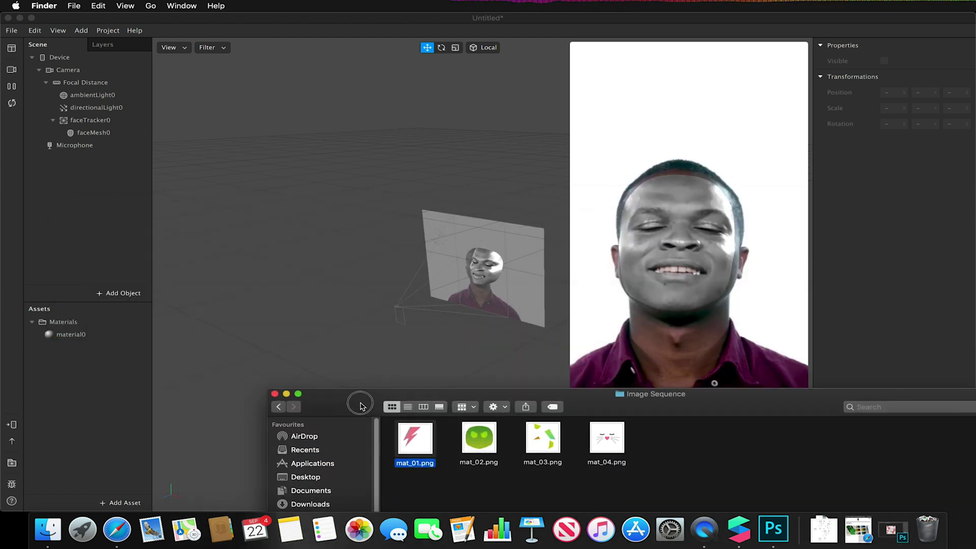
- In Spark AR Studio, import mat_01.png as a new asset from the Image Sequence folder inside the Desktop's Week One folder
click(104, 431)
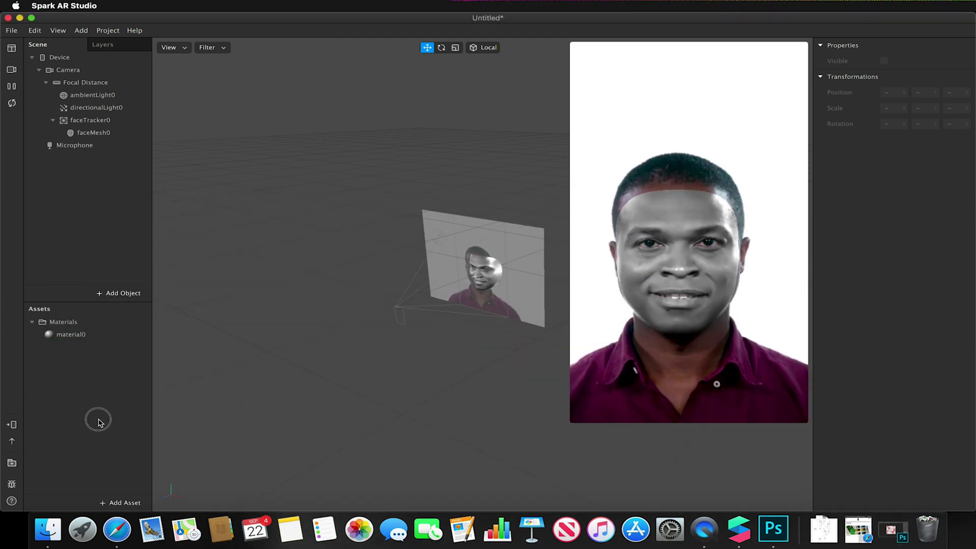
click(112, 503)
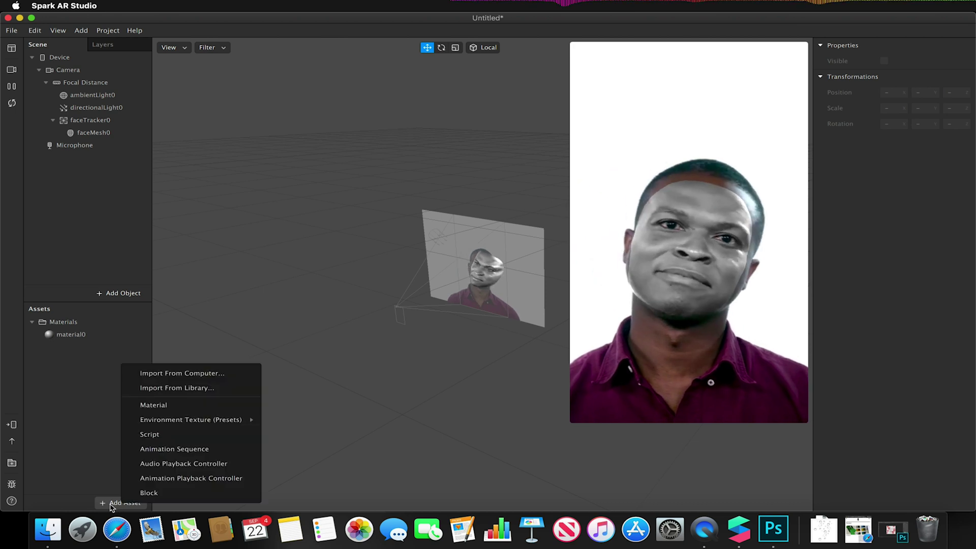
click(188, 376)
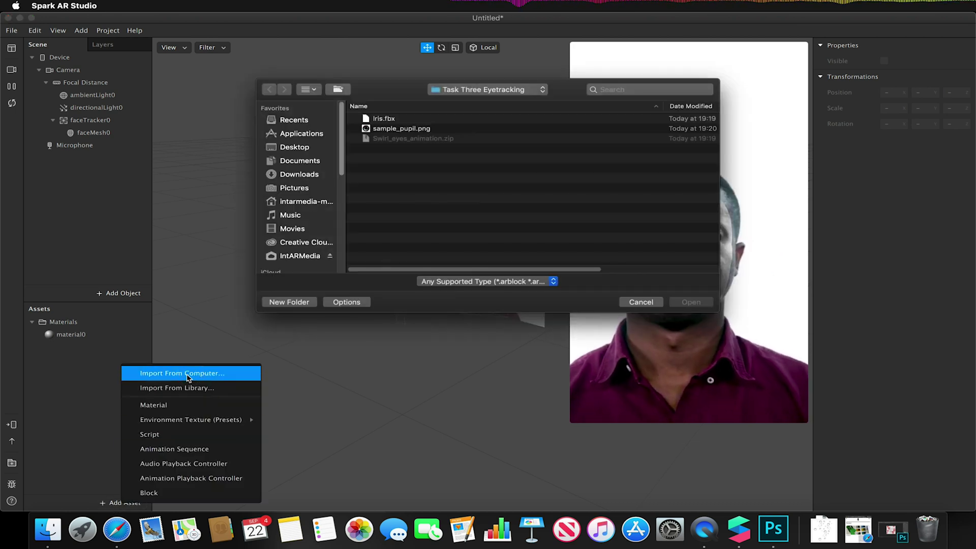
click(299, 148)
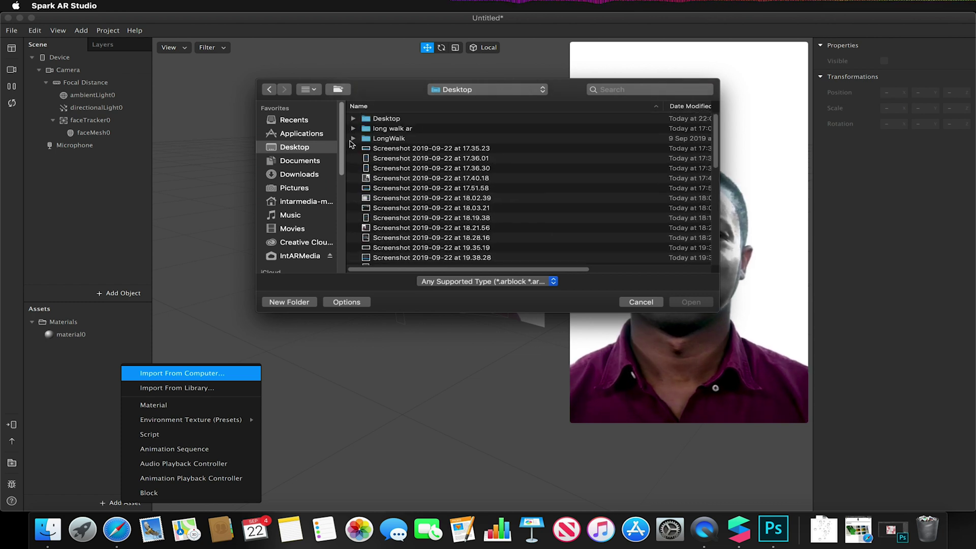
scroll(371, 184, down, 10)
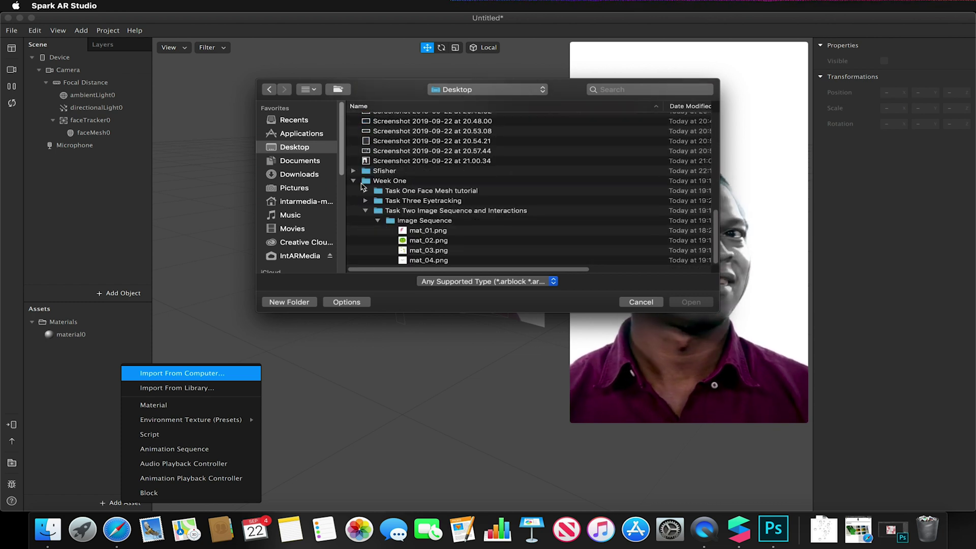
click(430, 232)
click(691, 303)
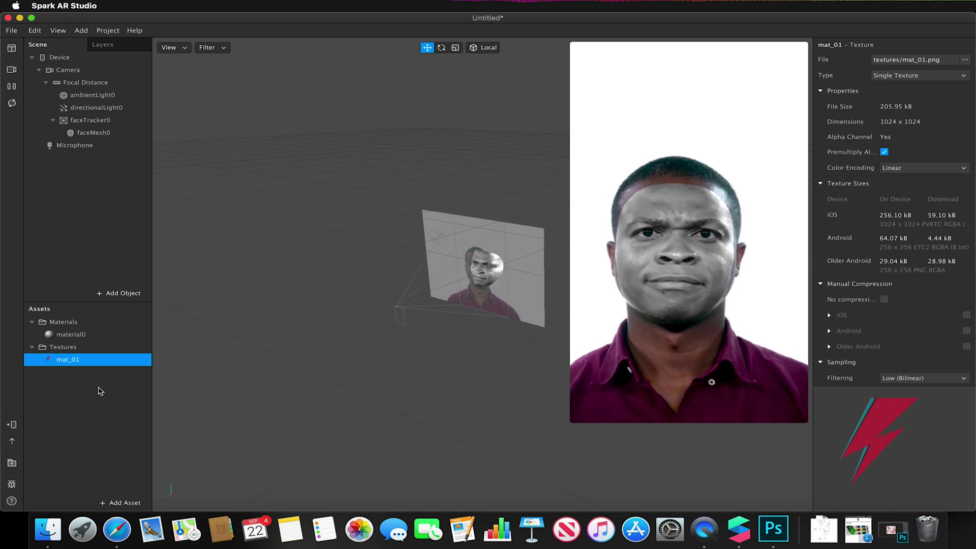
- Switch to Photoshop and hide the face mesh reference, Layer 1, leaving only the painted Layer 2 visible
click(779, 534)
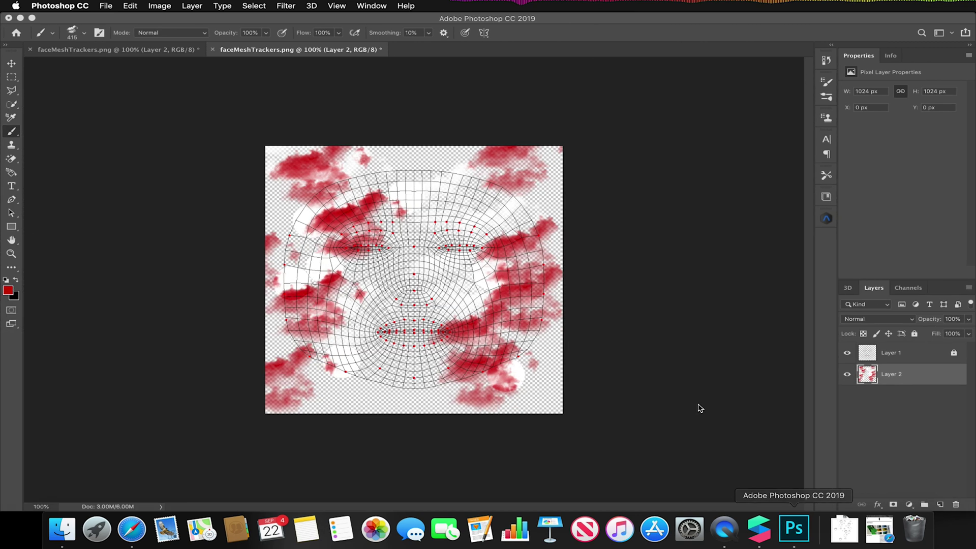
click(847, 353)
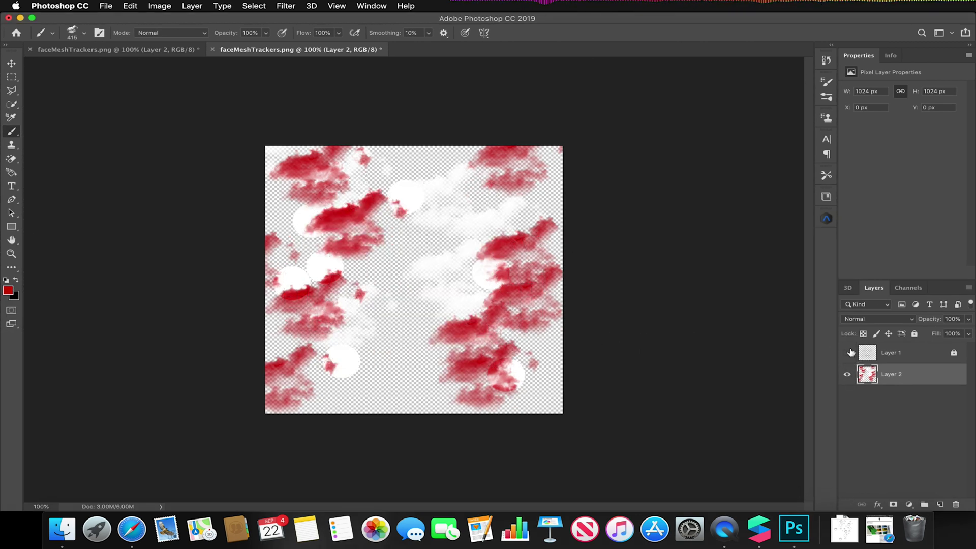
click(847, 352)
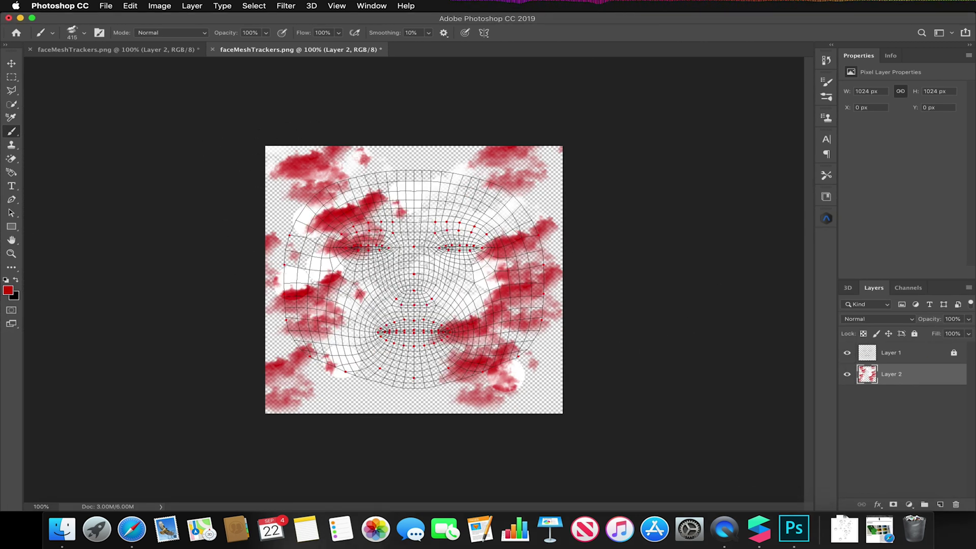
click(846, 353)
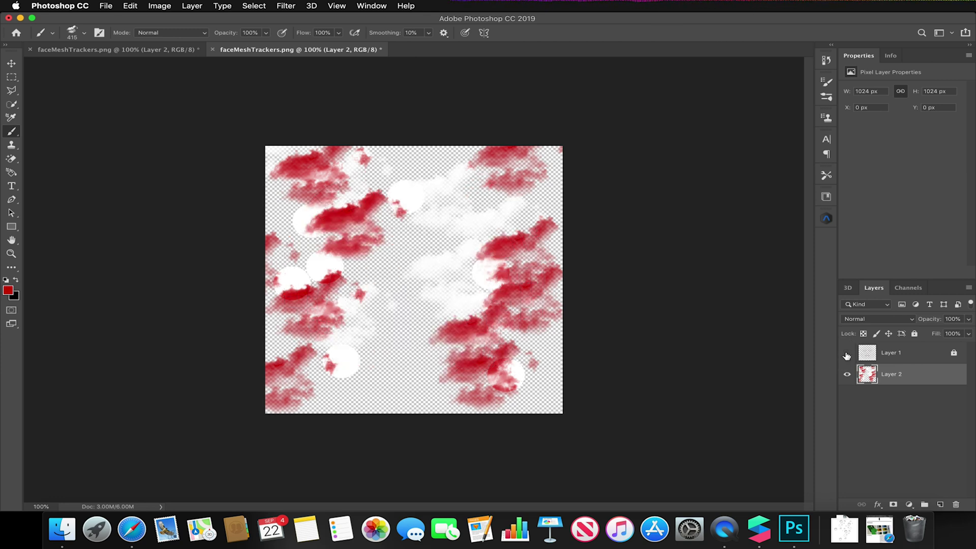
- Return to Spark AR Studio and assign the mat_01 texture to material0
click(20, 19)
click(74, 365)
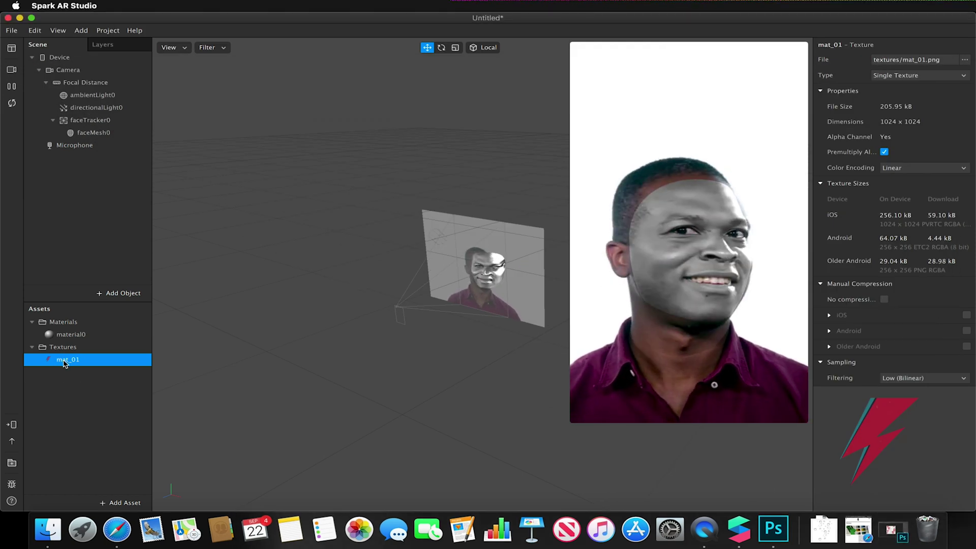
click(72, 336)
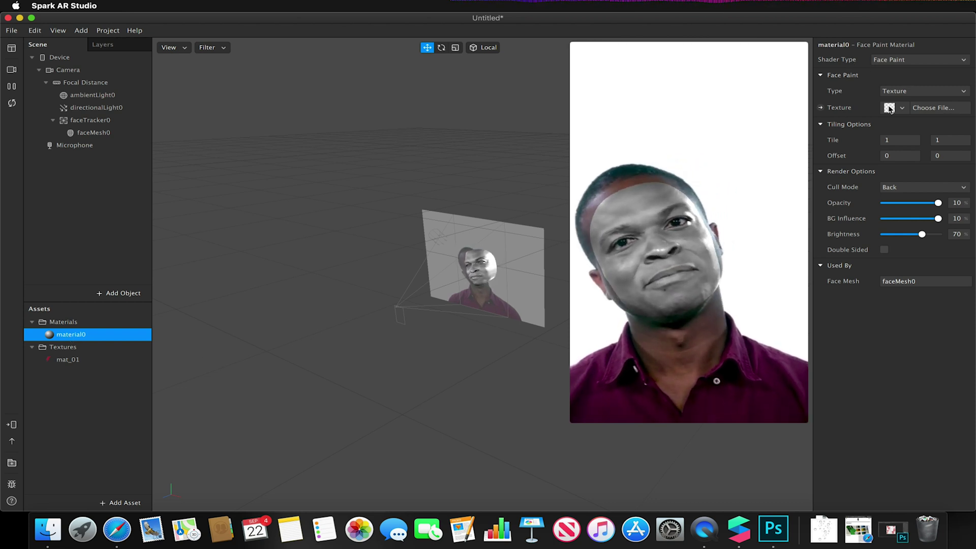
click(889, 109)
click(886, 128)
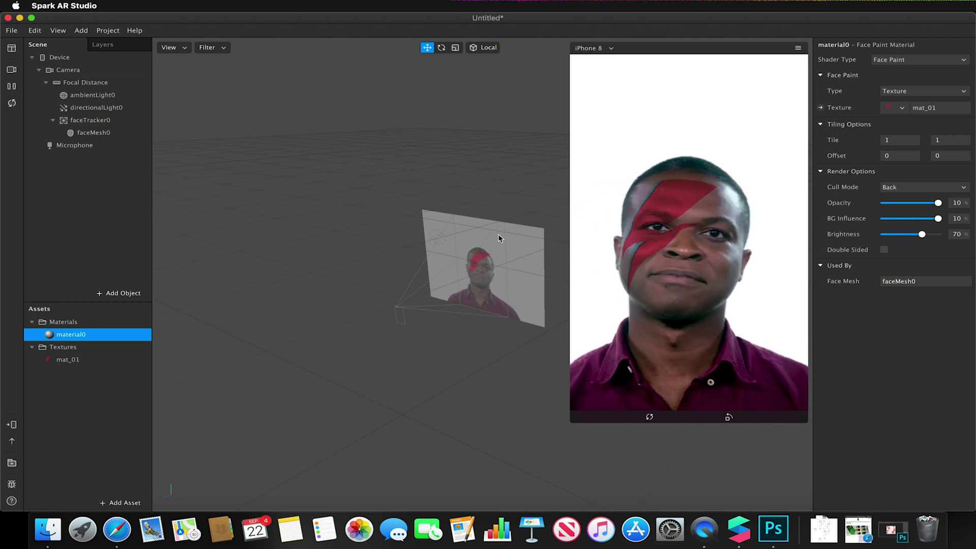
- Preview the face paint effect live through the FaceTime HD Camera
click(11, 69)
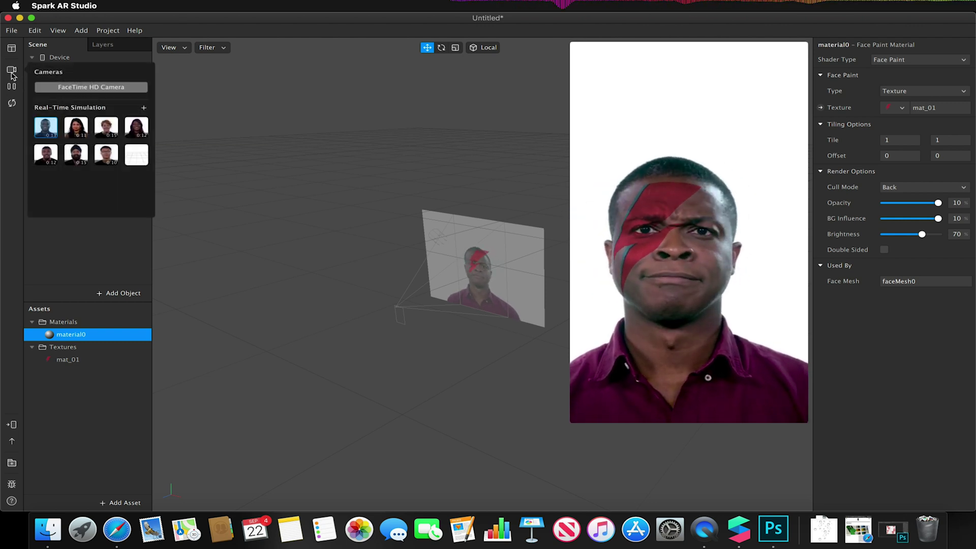
click(94, 87)
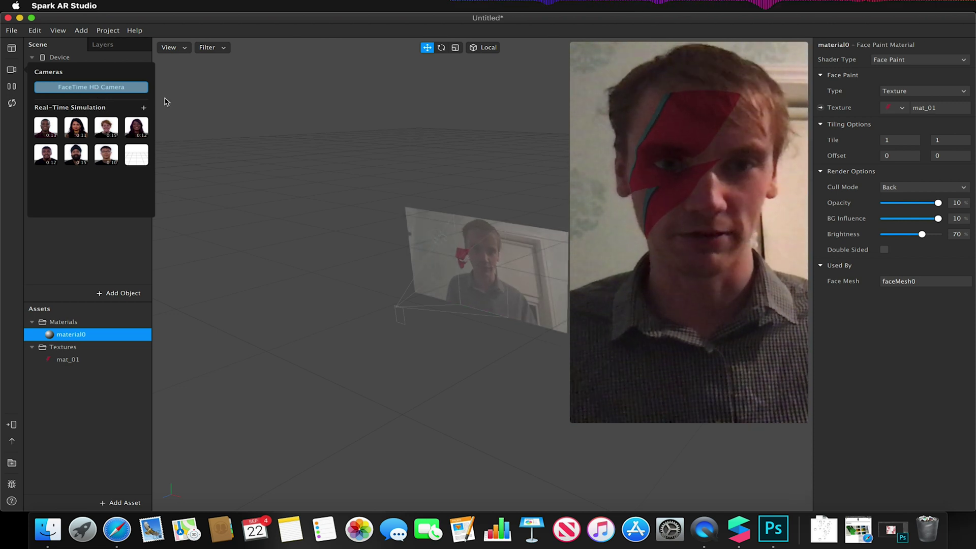
- Try the Standard shader type on material0, restoring Face Paint with BG Influence at its maximum
click(907, 61)
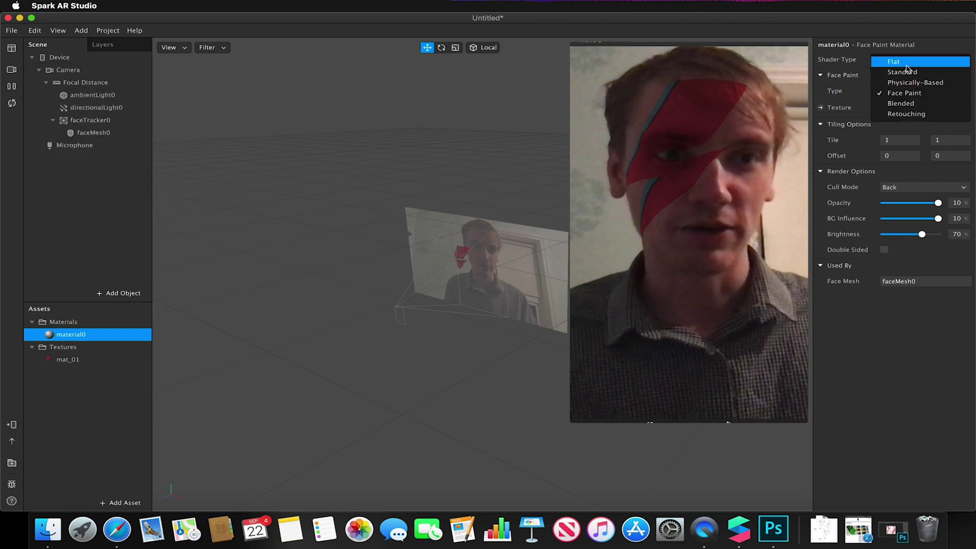
click(909, 70)
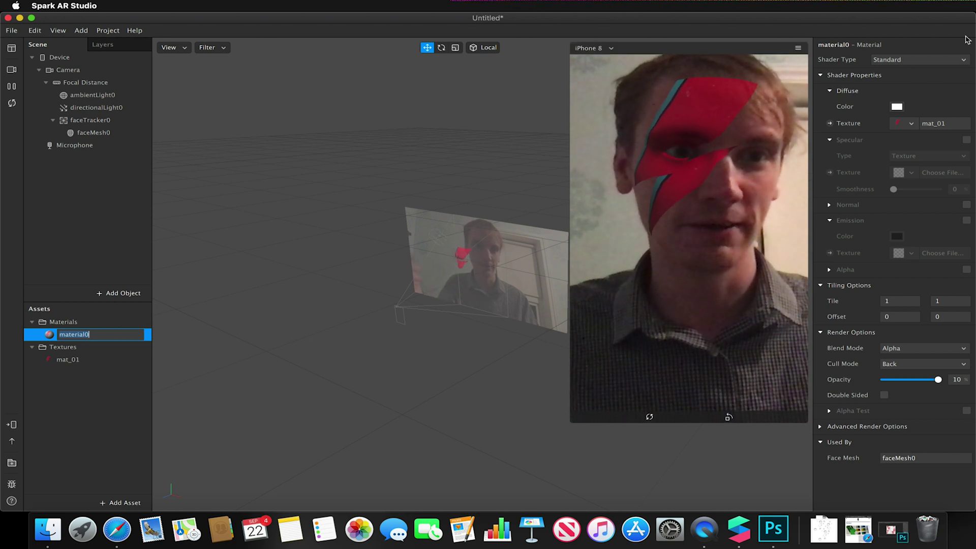
click(931, 61)
click(926, 93)
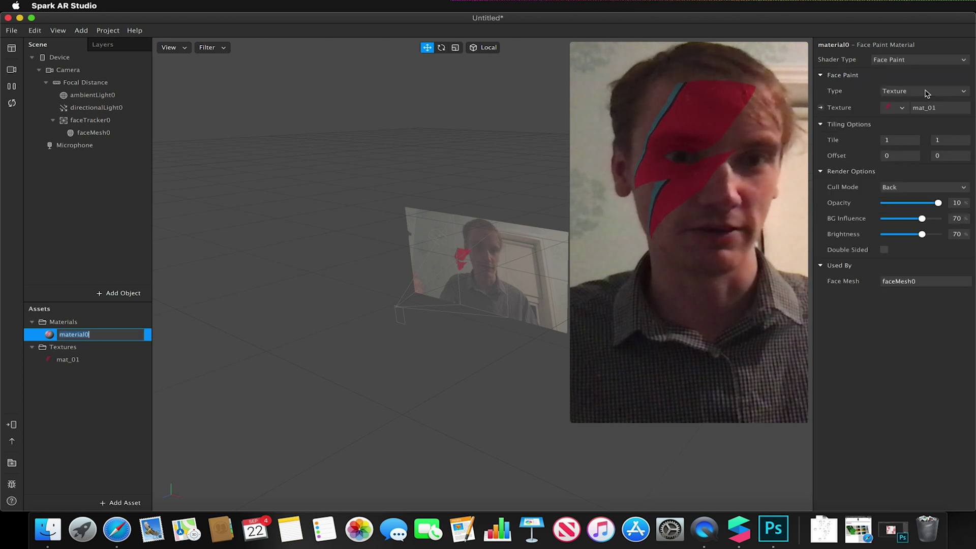
drag(924, 219, 956, 220)
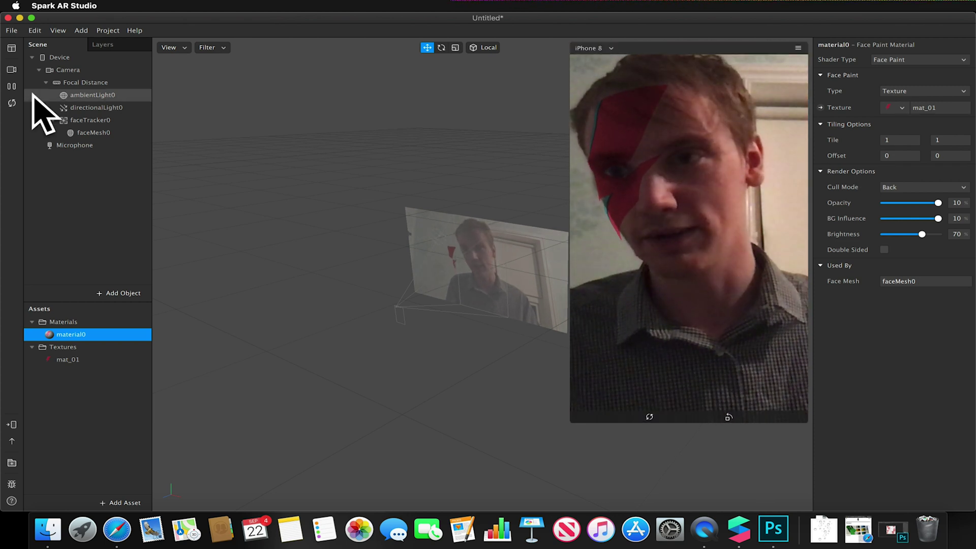
- Switch the preview from the live camera to the second Real-Time Simulation video and deselect material0
click(12, 70)
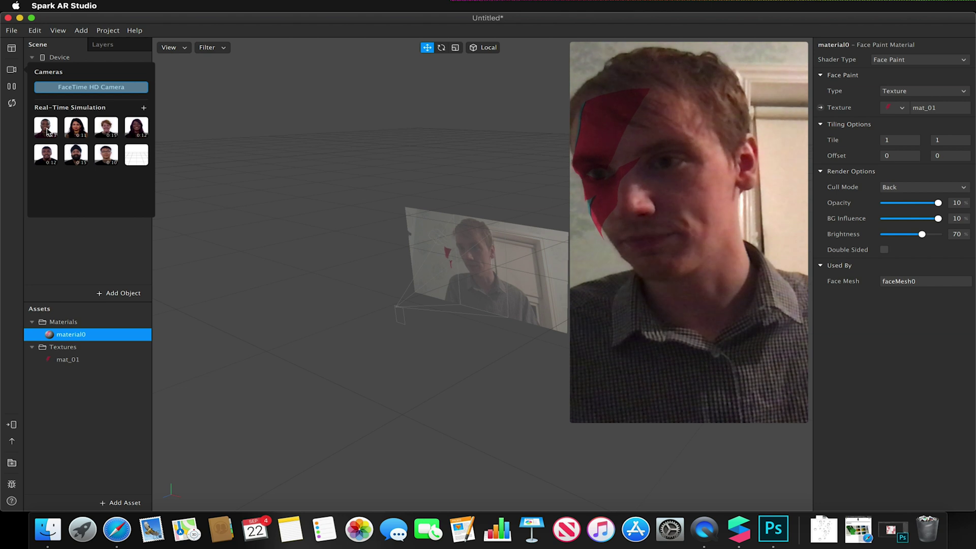
click(76, 130)
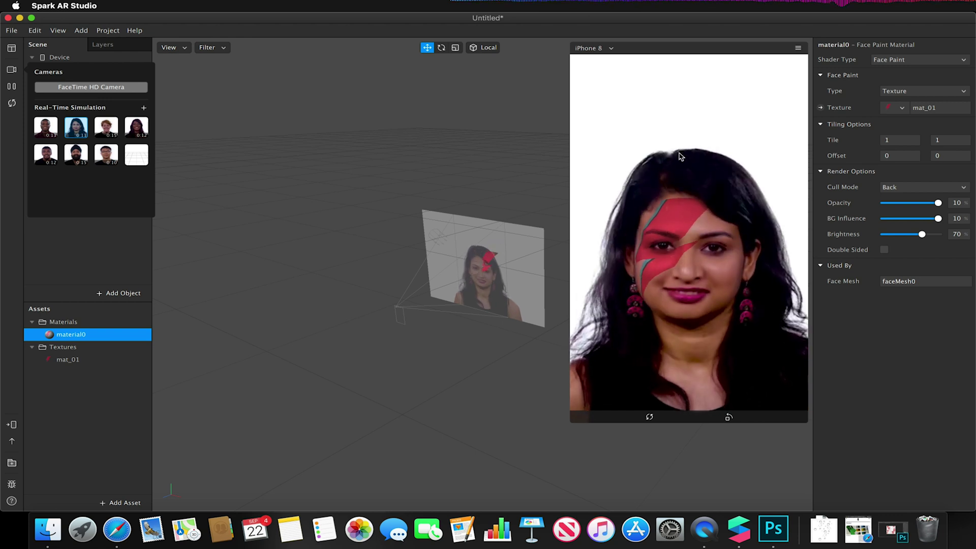
click(426, 158)
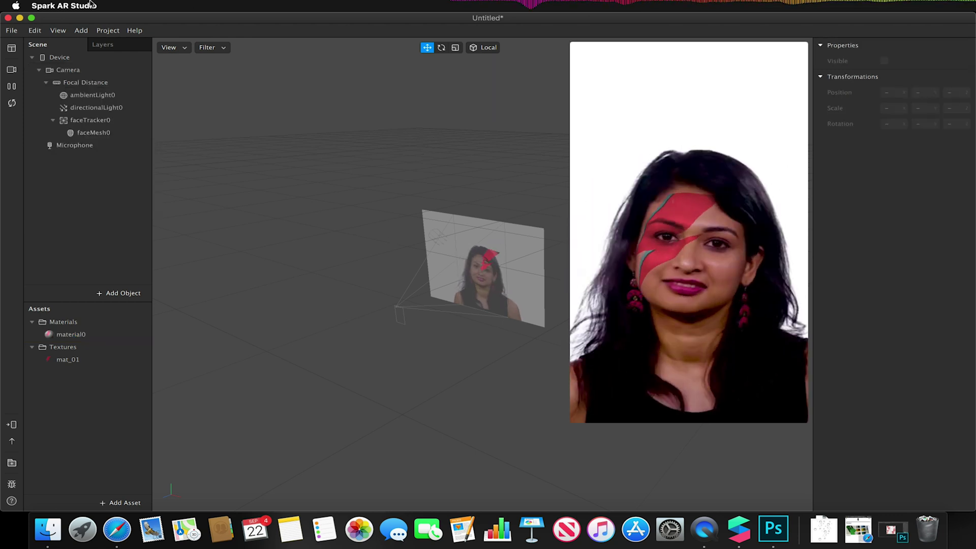
click(21, 32)
click(53, 129)
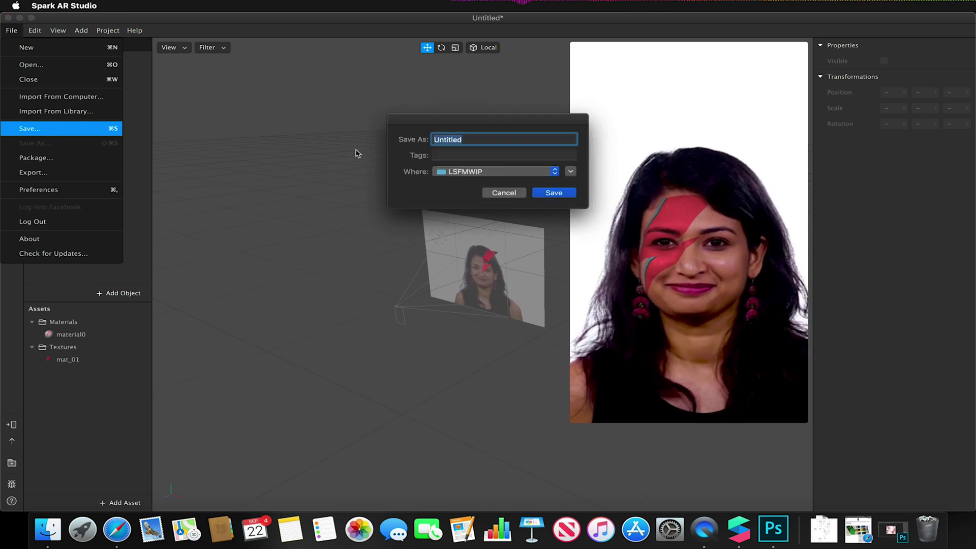
click(503, 193)
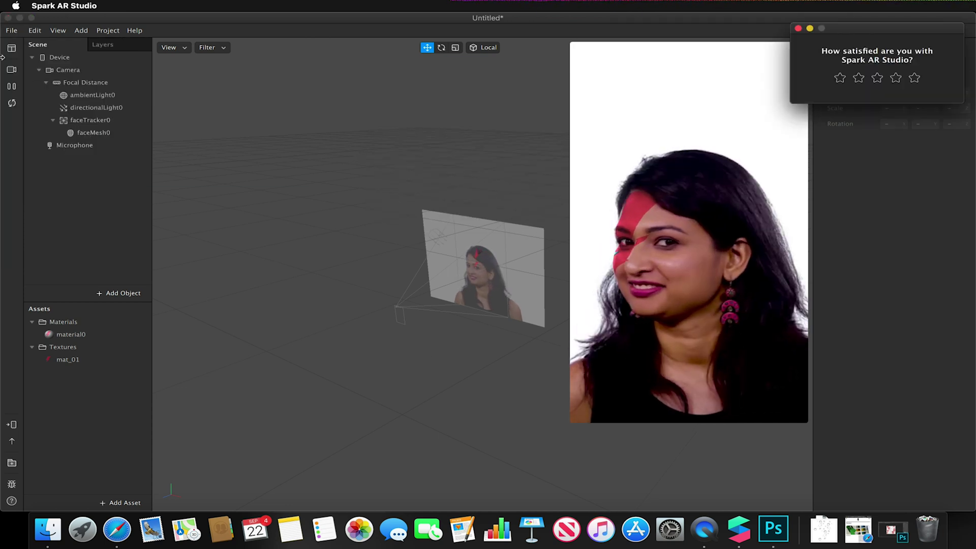